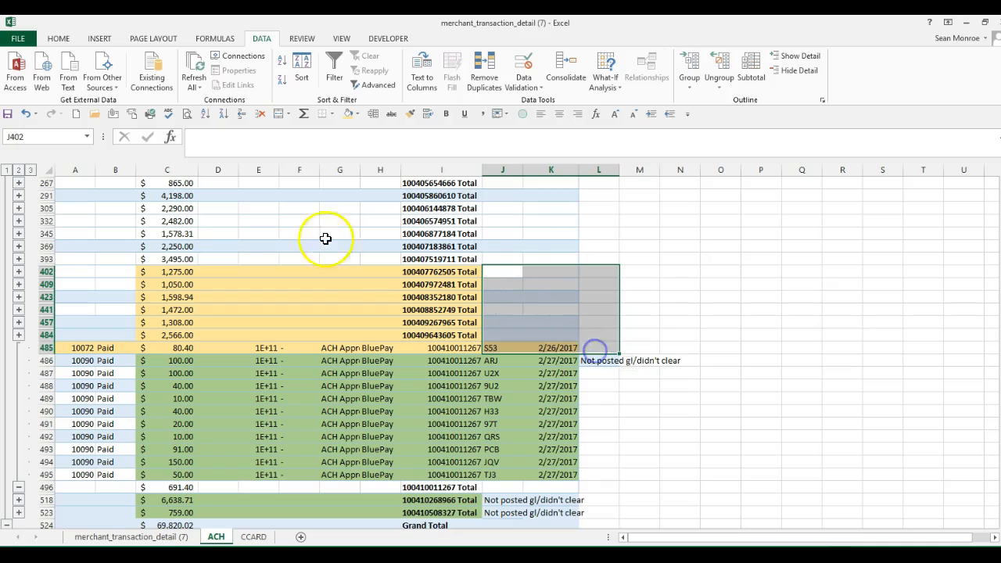
Extend the orange fill across J402:L485 on the ACH sheet and label it "DITs" in cell L402.
left_click(348, 113)
left_click(600, 267)
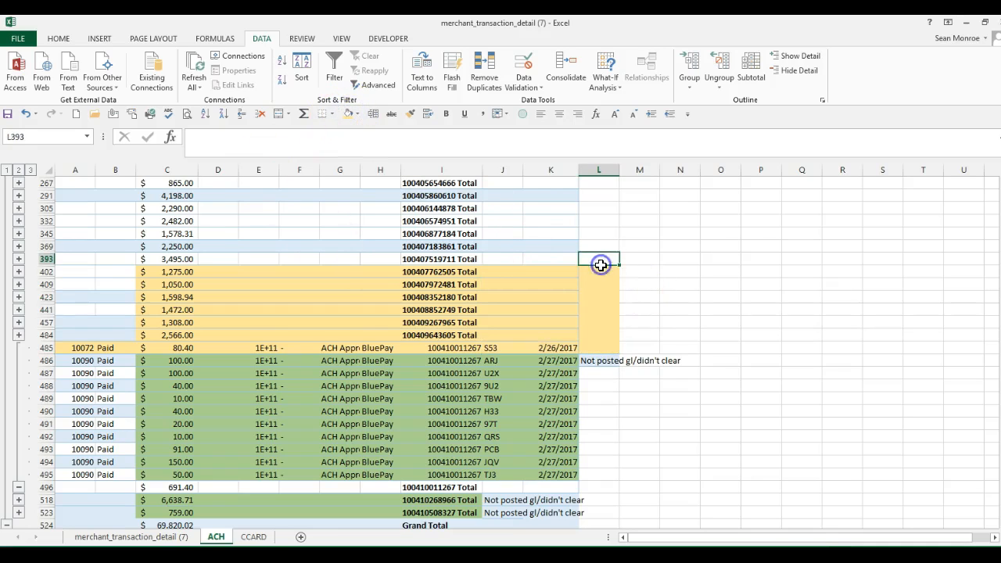
type("Di")
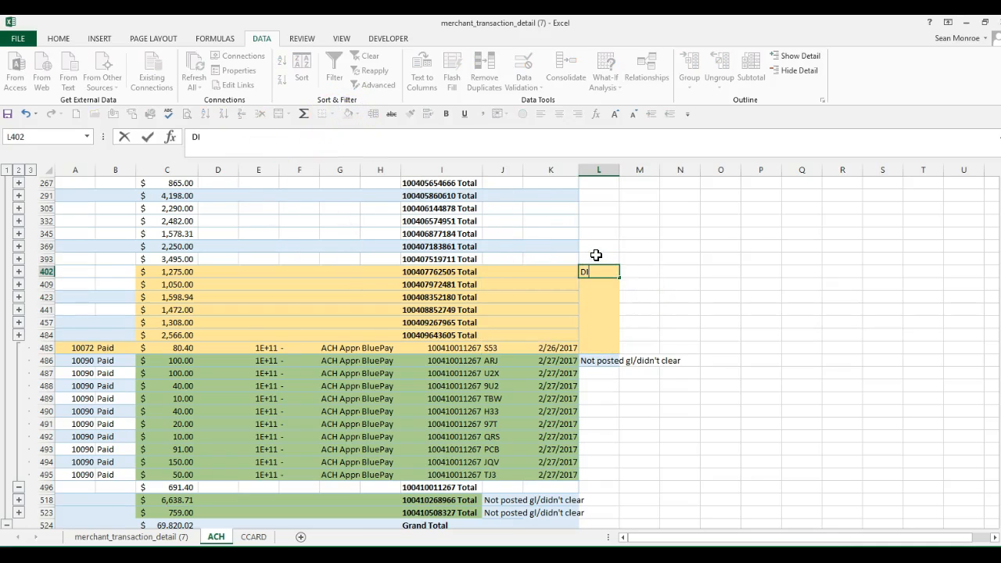
type("Ts")
key("Return")
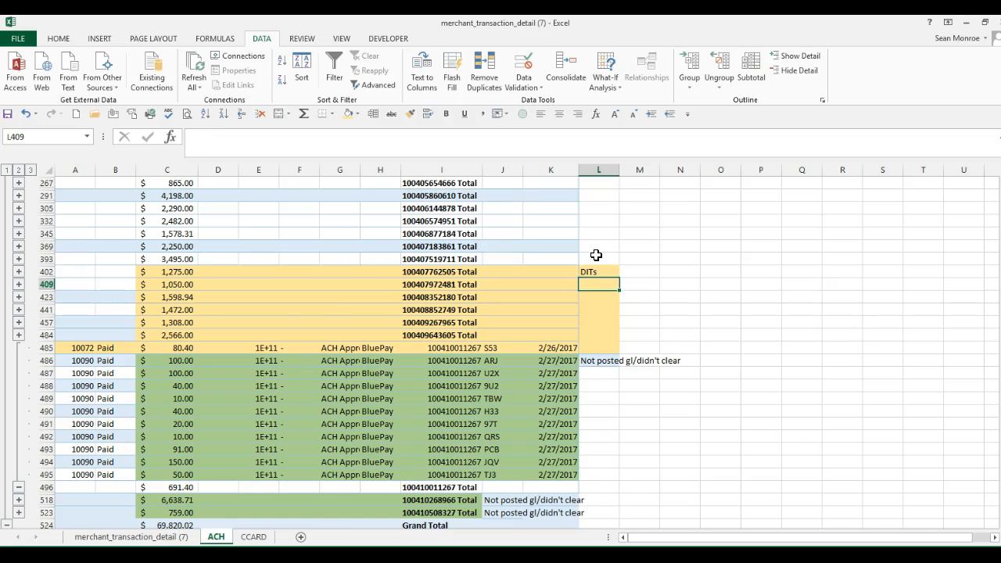
Select the highlighted deposits in C402:I485 and check the grouped detail behind the totals in rows 402 and 423, collapsing each again.
left_click_drag(179, 272, 410, 334)
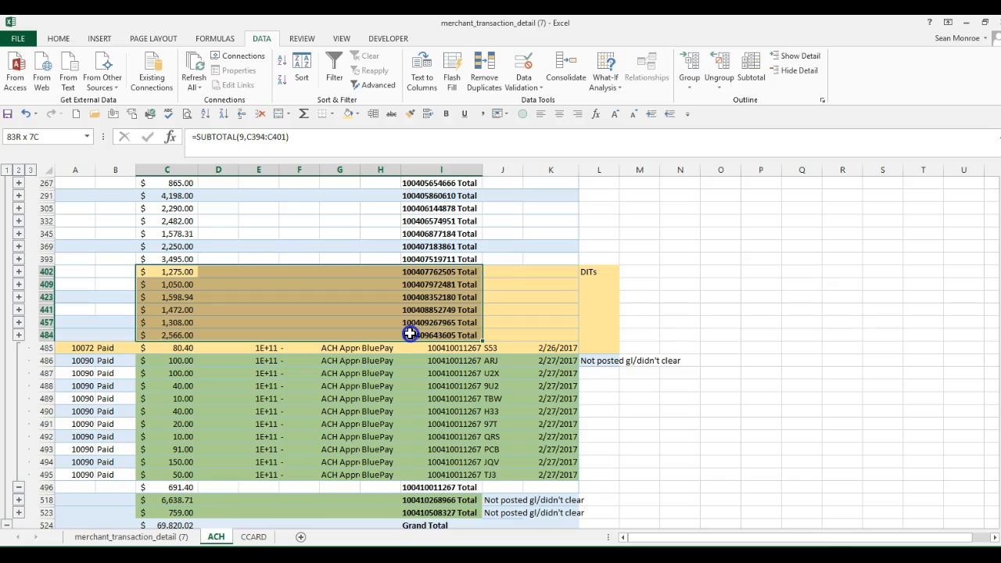
left_click_drag(410, 334, 416, 347)
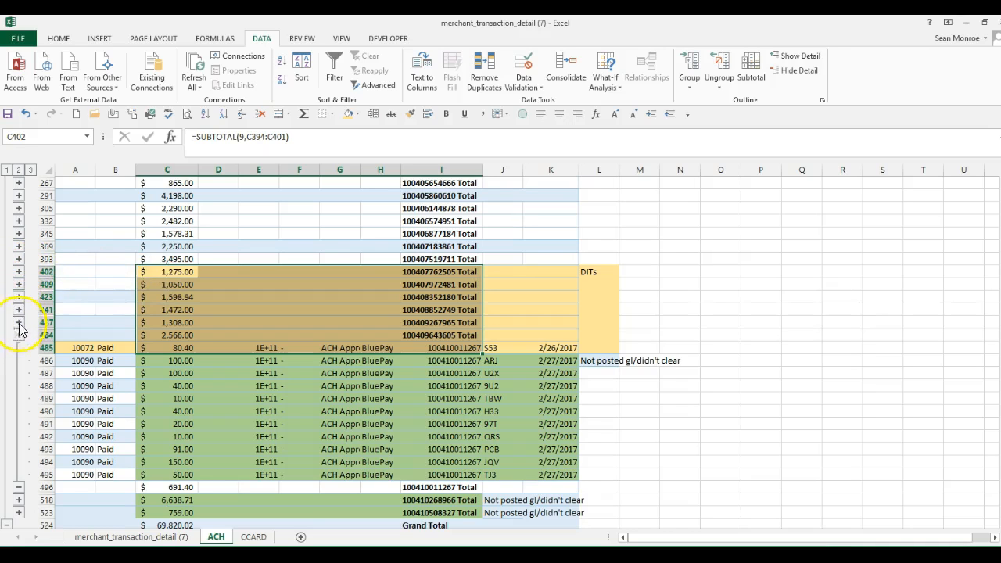
left_click(19, 271)
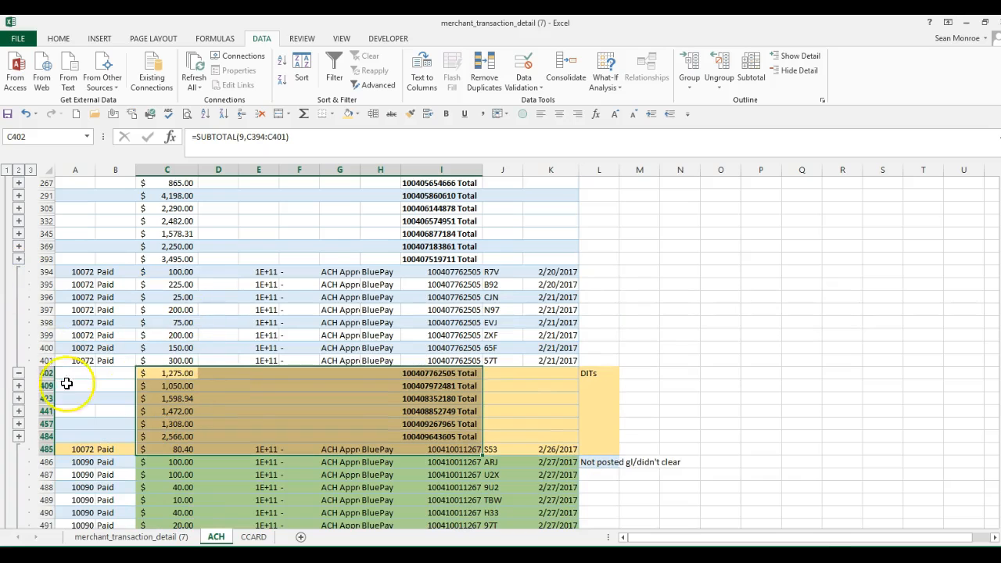
left_click(19, 373)
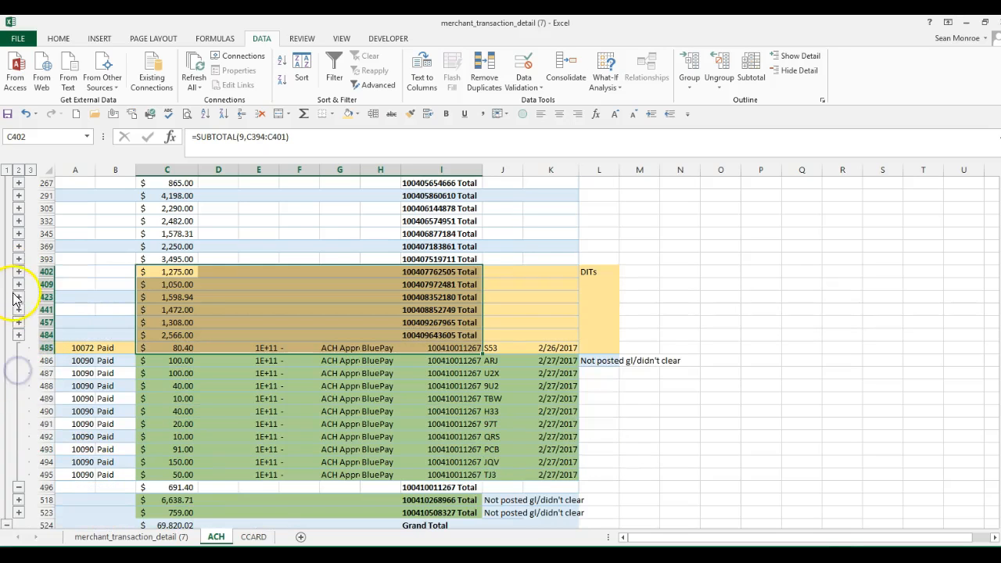
left_click(19, 297)
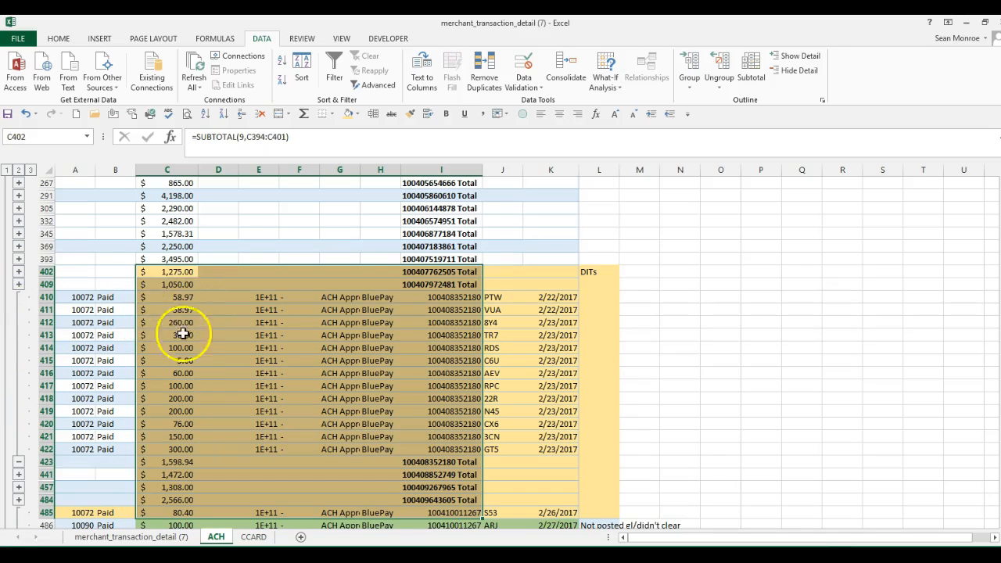
left_click(19, 461)
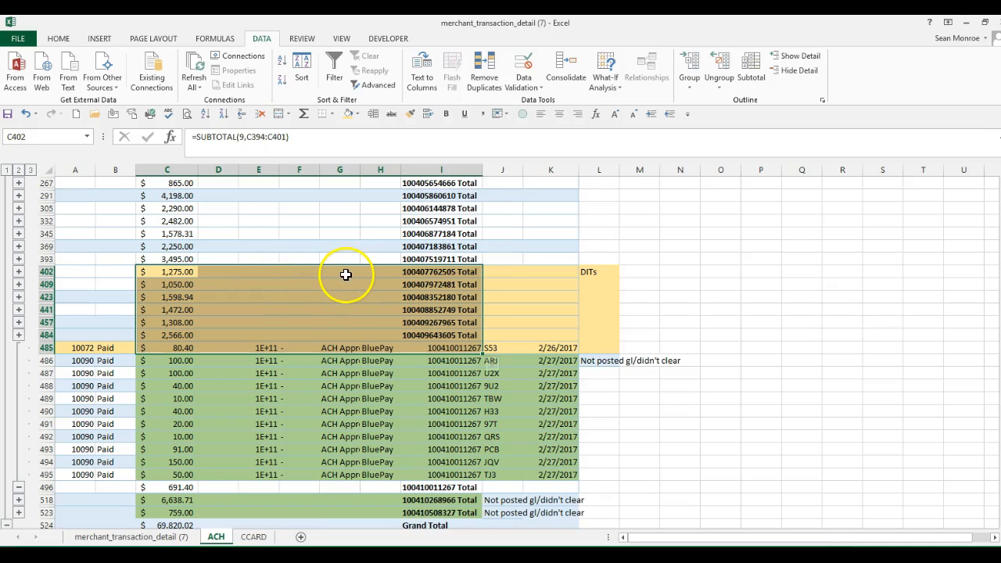
Restrict the selected deposits to visible cells only with Go To Special and copy them.
left_click(523, 117)
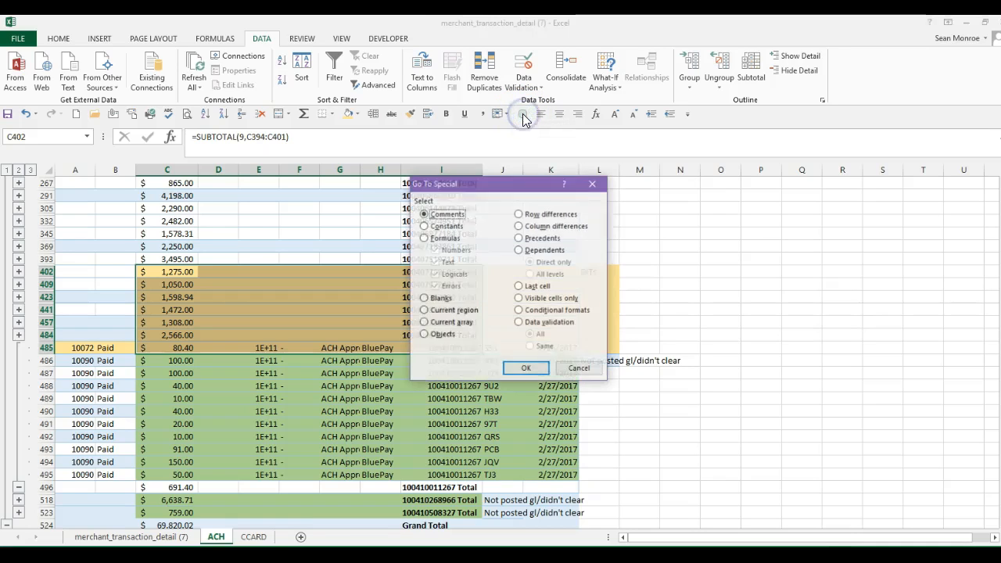
left_click(522, 300)
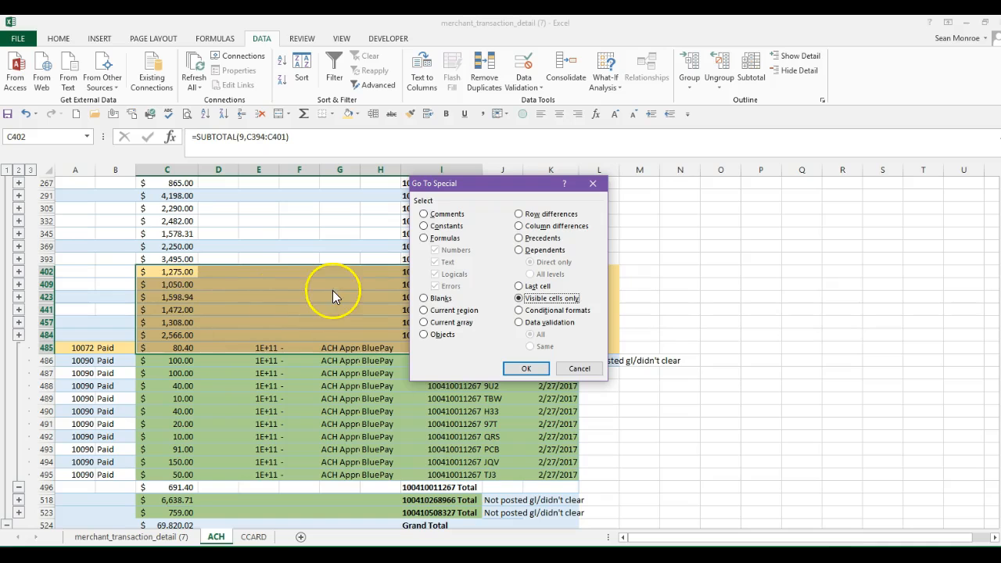
left_click(522, 368)
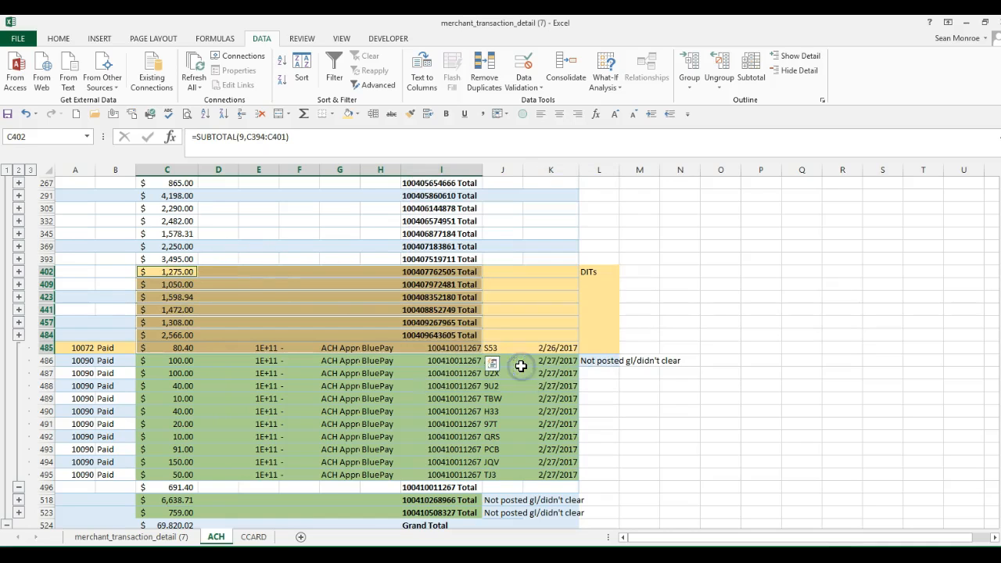
right_click(232, 283)
left_click(264, 305)
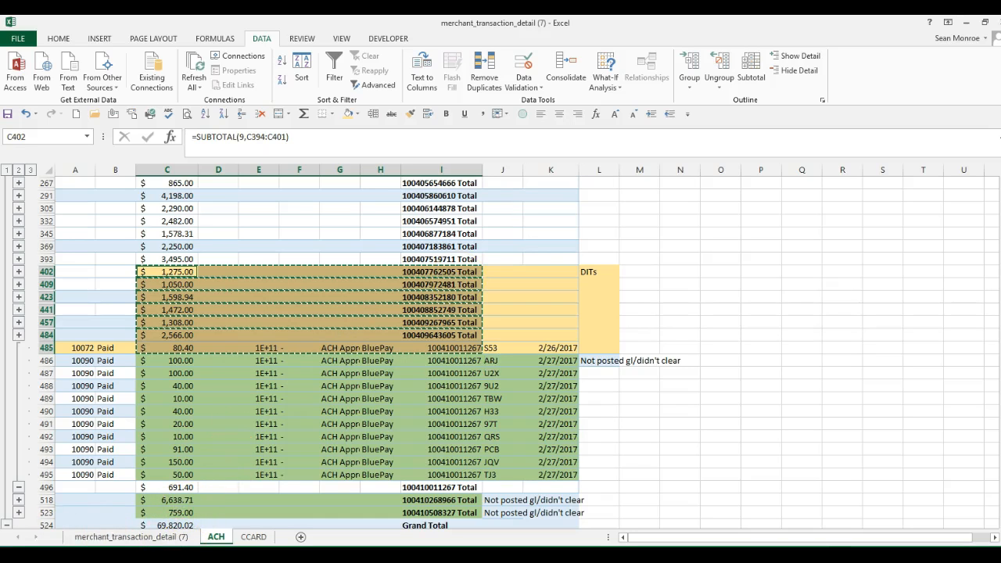
Switch to the Weblink Bank Rec 2017.02 February workbook and open its Deposits In Transit sheet.
left_click(186, 538)
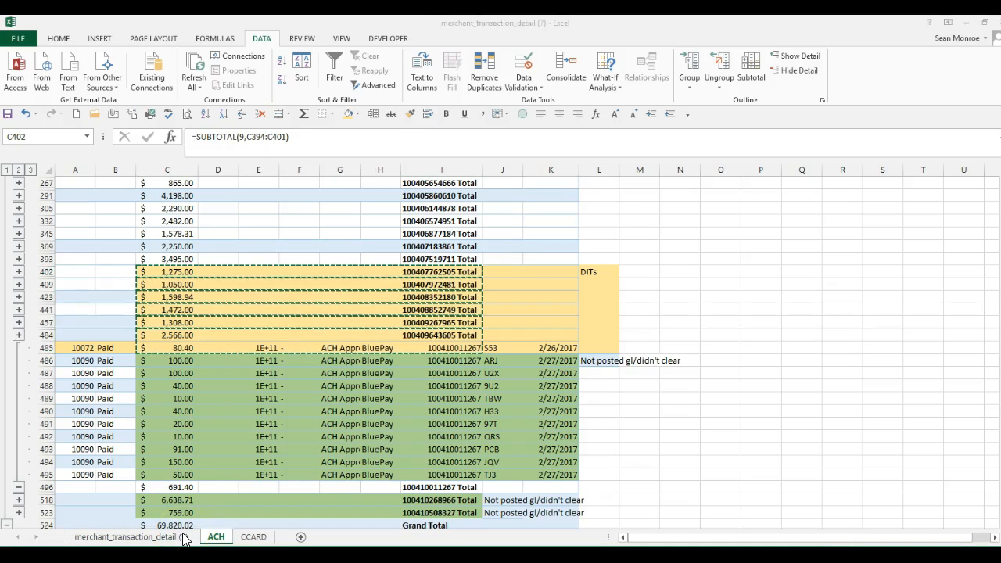
left_click(192, 542)
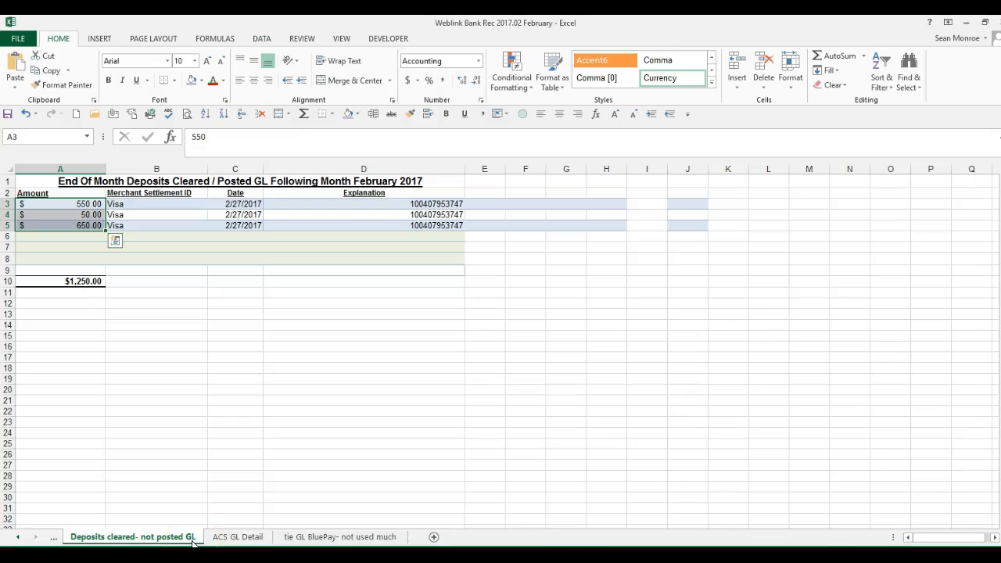
left_click(17, 537)
left_click(17, 537)
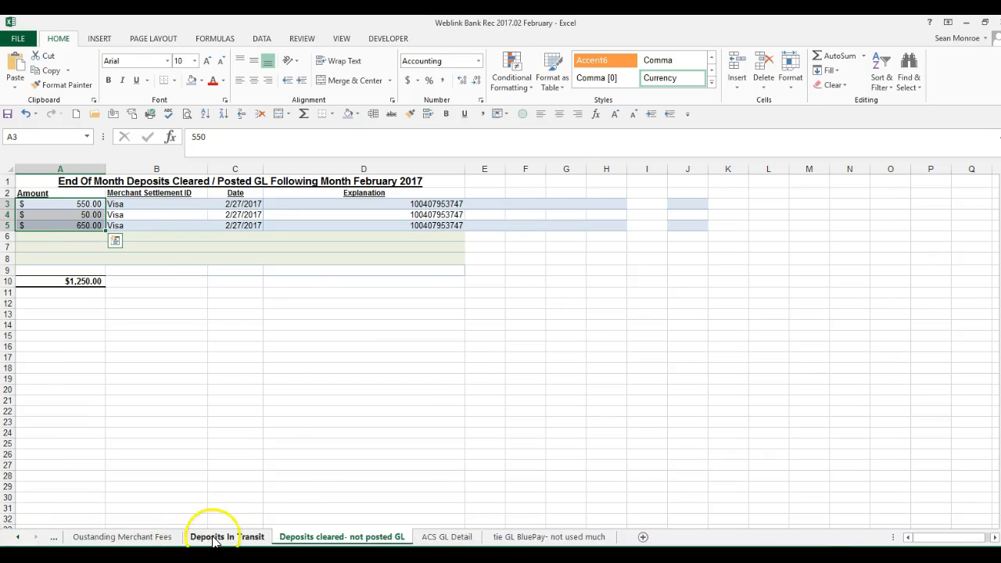
left_click(213, 538)
Paste the copied deposits as values starting at A3 and move the settlement IDs from G3:G8 to C3:C8.
left_click(40, 211)
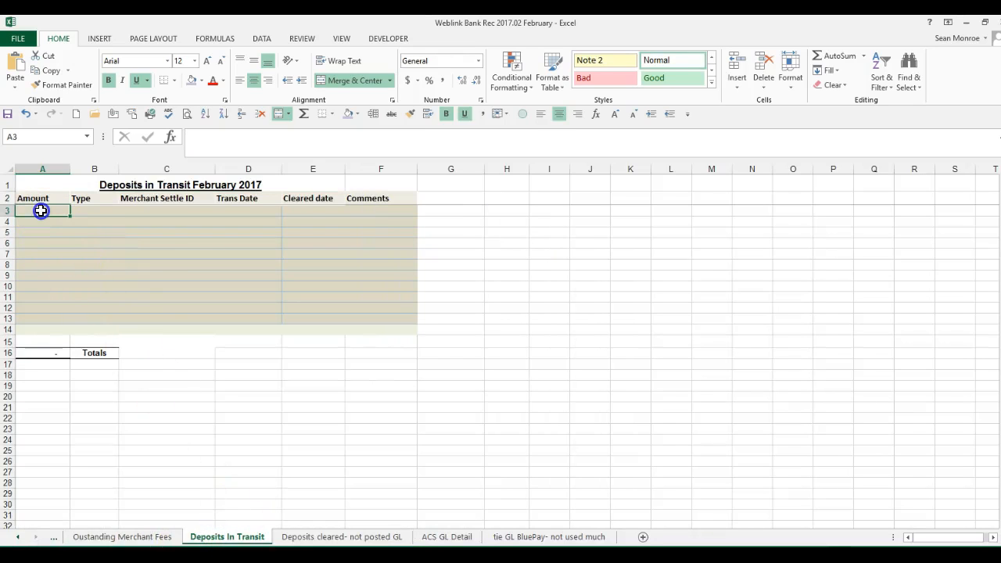
right_click(40, 210)
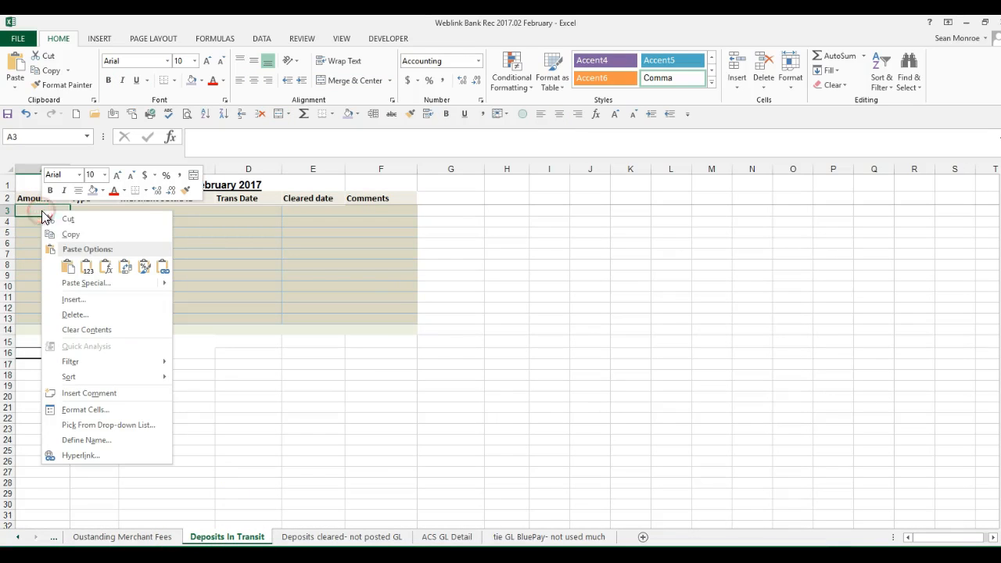
left_click(68, 268)
left_click(87, 267)
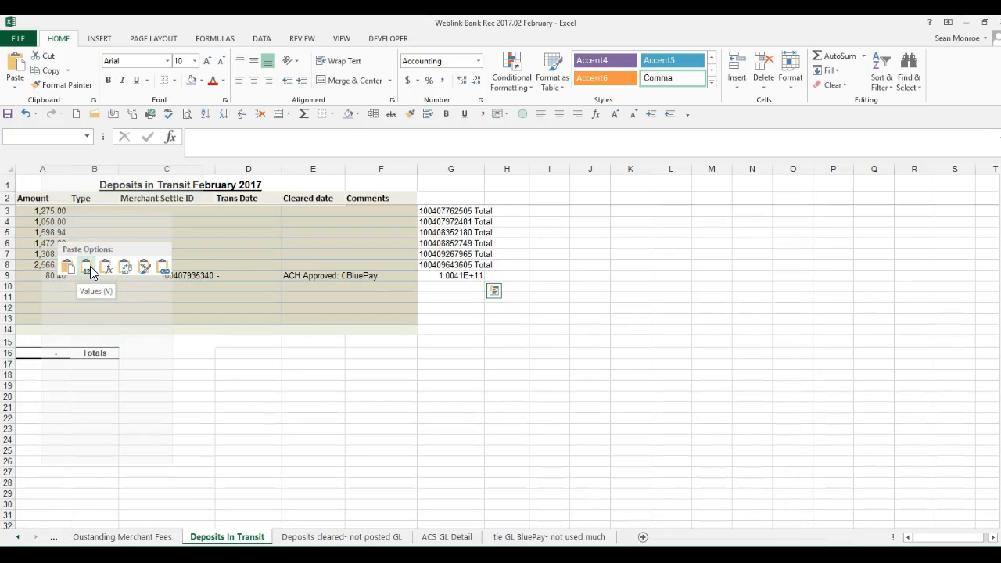
left_click(90, 267)
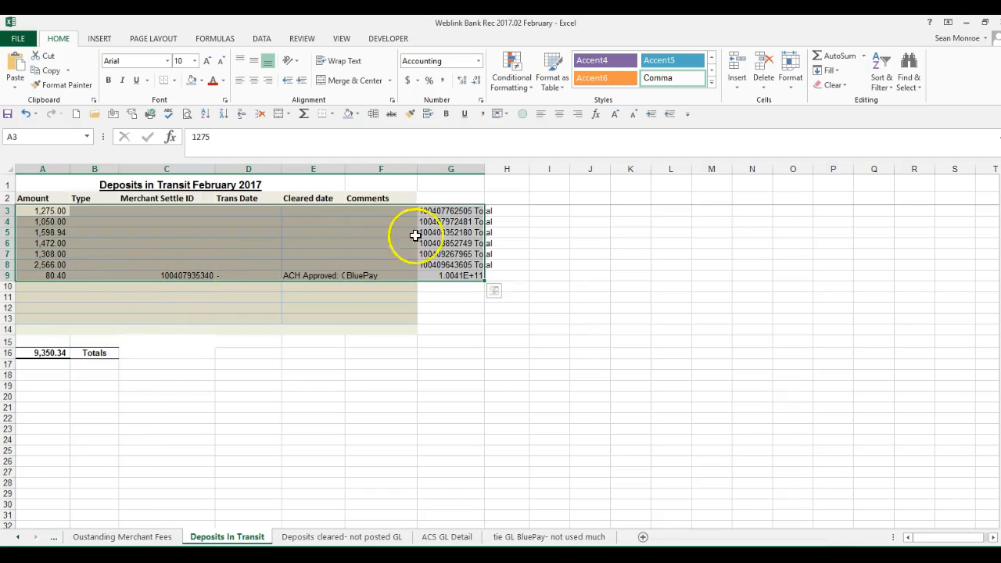
left_click_drag(440, 212, 183, 265)
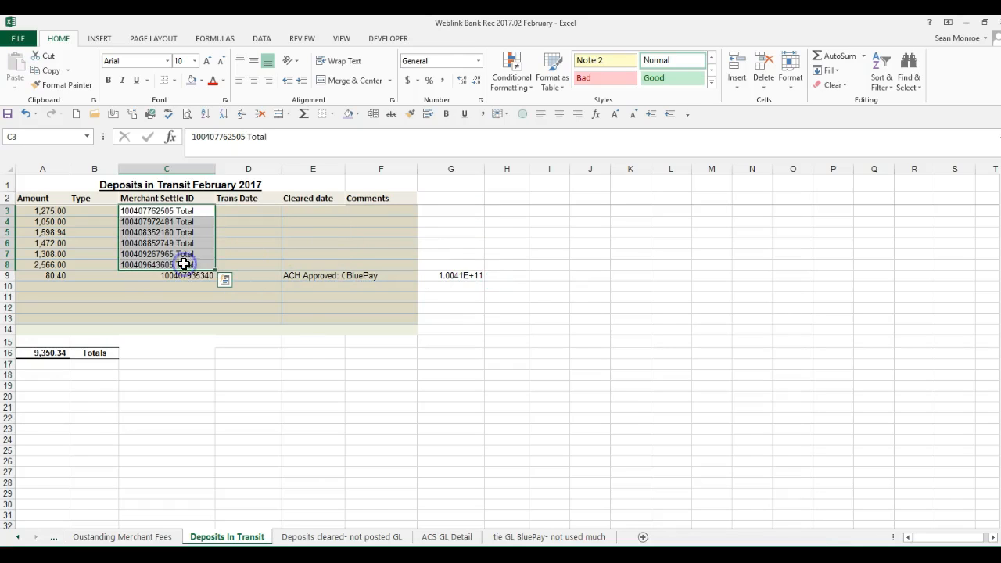
Enter the transaction dates 2/26/2017 in D9 and 2/25 in D8, and select the deposit amounts in A3:A9.
left_click(265, 272)
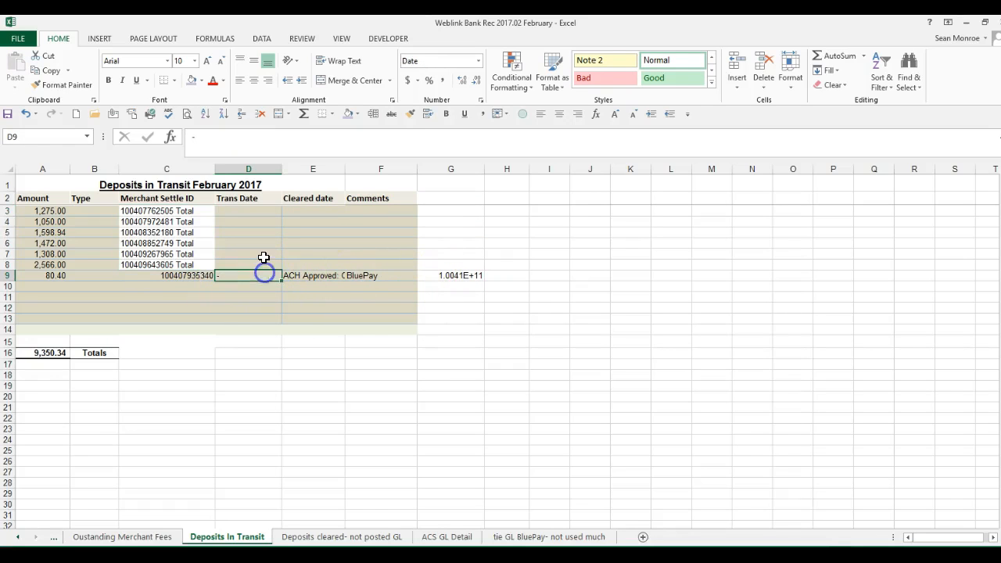
type("2/26/")
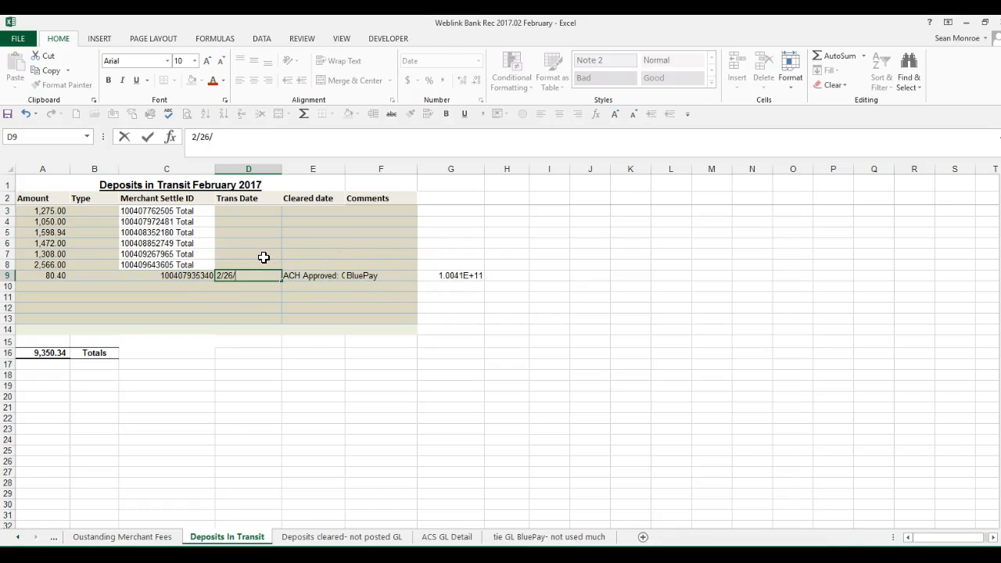
type("2017")
left_click(264, 260)
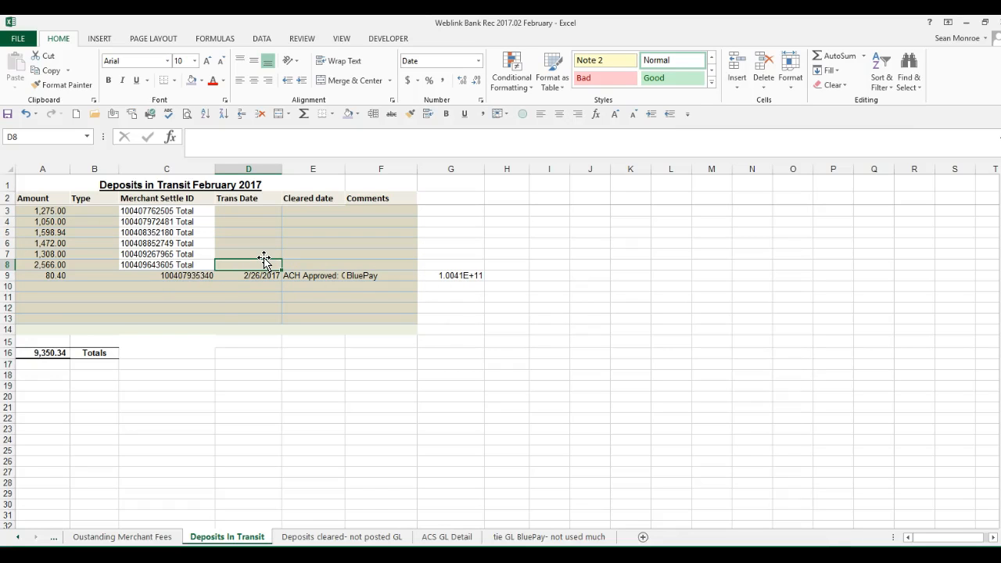
type("2/25")
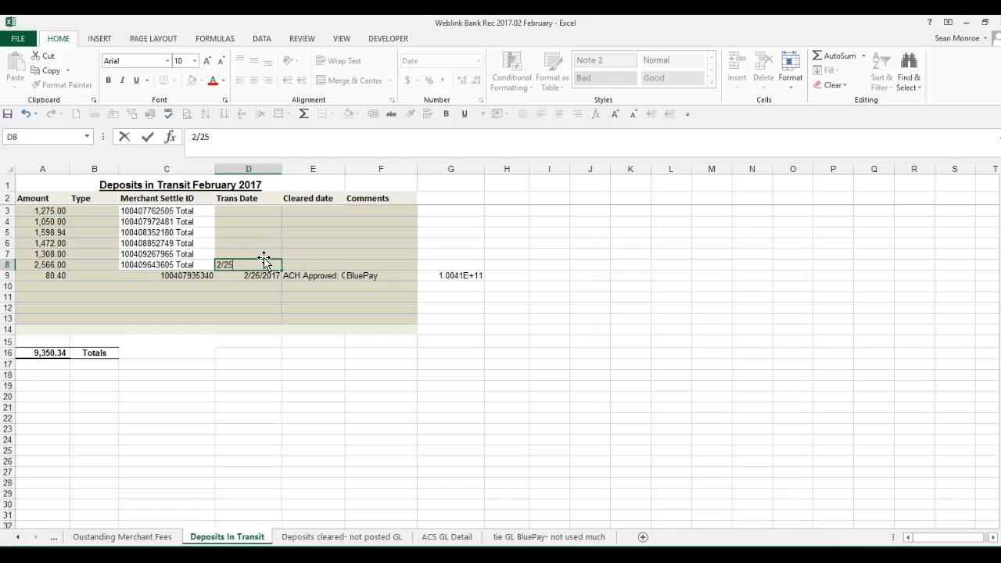
key("Return")
left_click(264, 258)
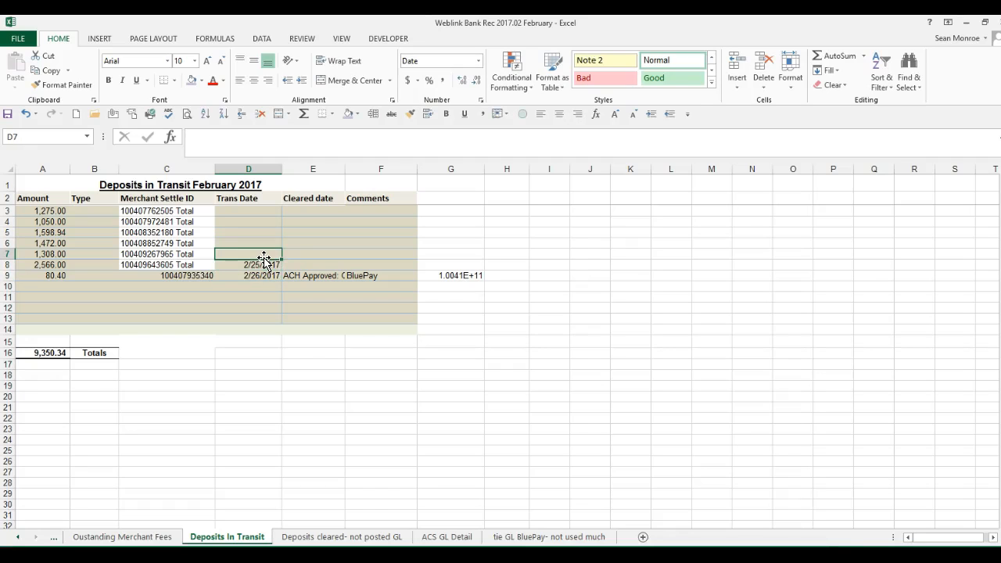
key("Up")
key("Up")
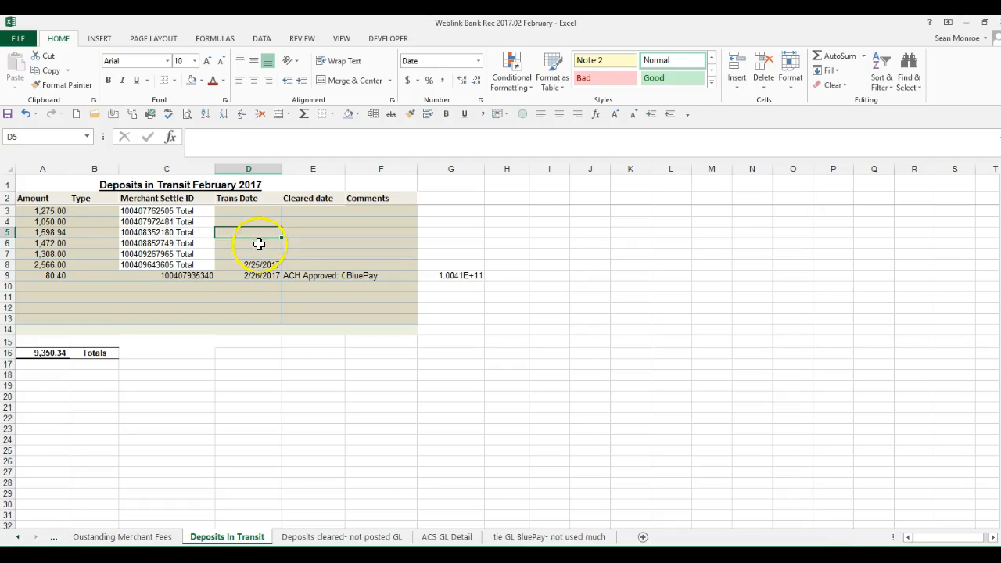
left_click_drag(63, 212, 60, 276)
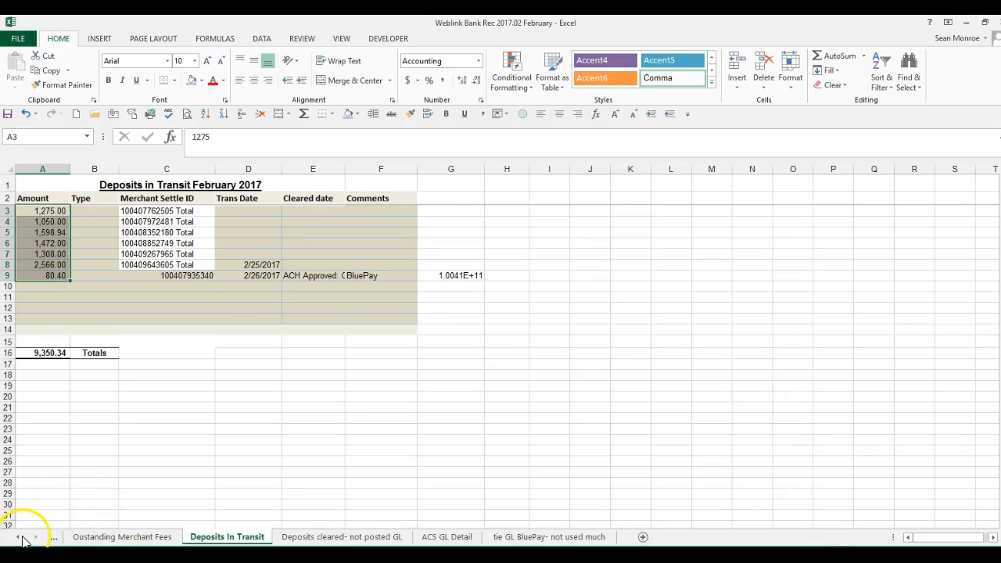
Clear the January fee entries in A3:G4 of the Outstanding Merchant Fees sheet.
left_click(122, 537)
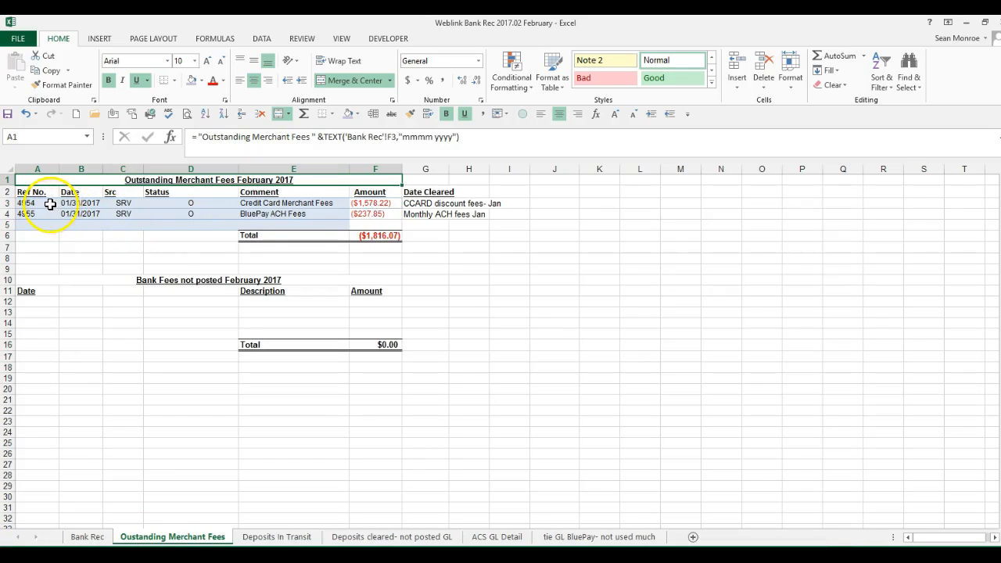
left_click_drag(47, 206, 423, 219)
key("Delete")
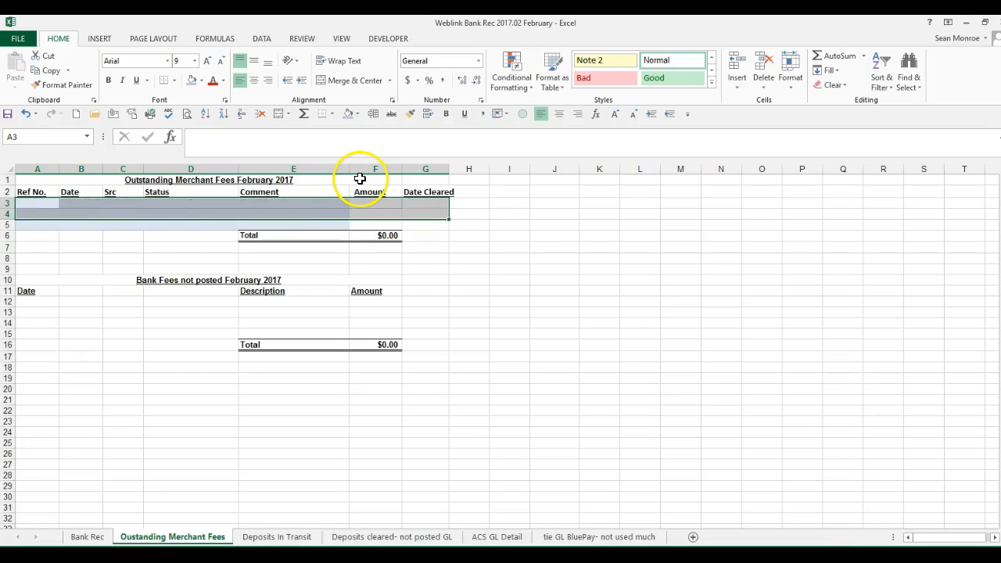
Copy the merchant and BluePay ACH fee amounts with their comments from F4:G6 of the ACS GL Detail sheet.
left_click(497, 536)
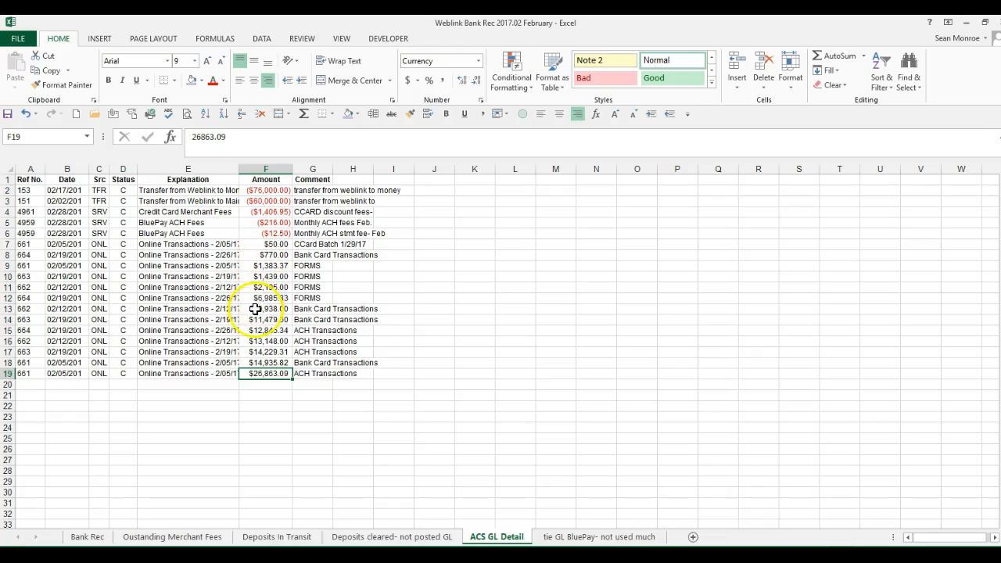
left_click(262, 212)
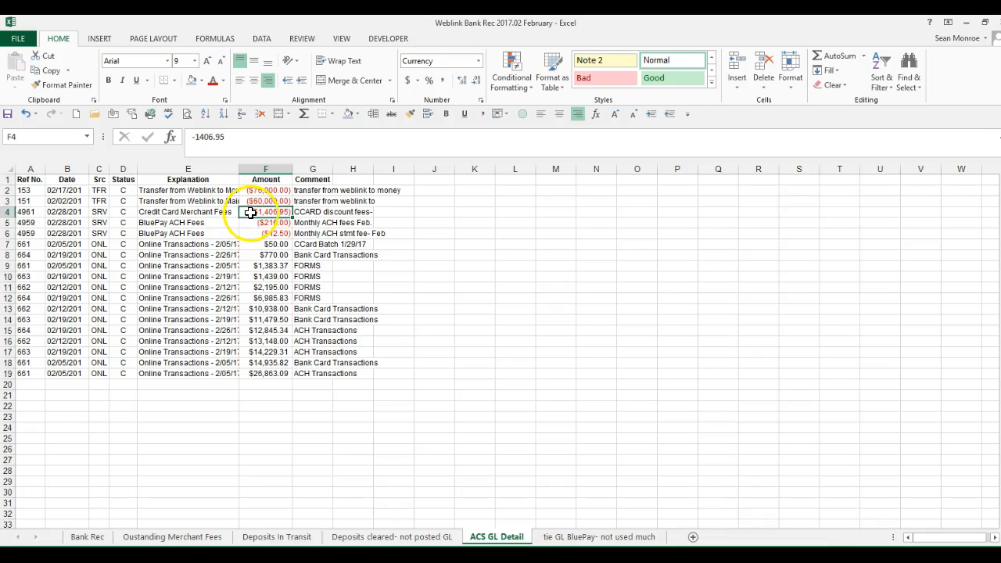
left_click(231, 212)
left_click_drag(266, 212, 309, 232)
key("ctrl+c")
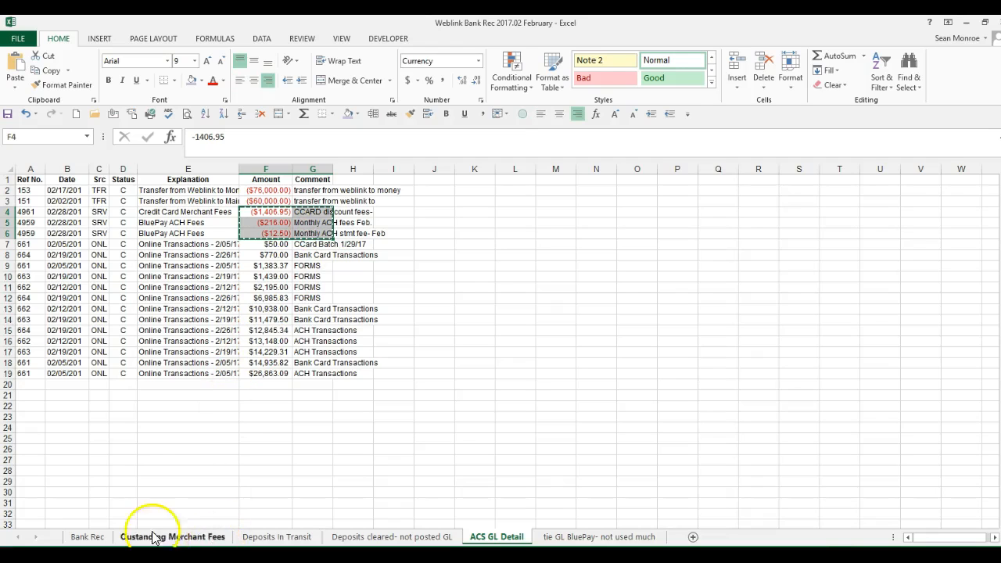
Paste the copied fees at F3 of the Outstanding Merchant Fees sheet and move the comments from G3:G5 to E3:E5.
left_click(180, 538)
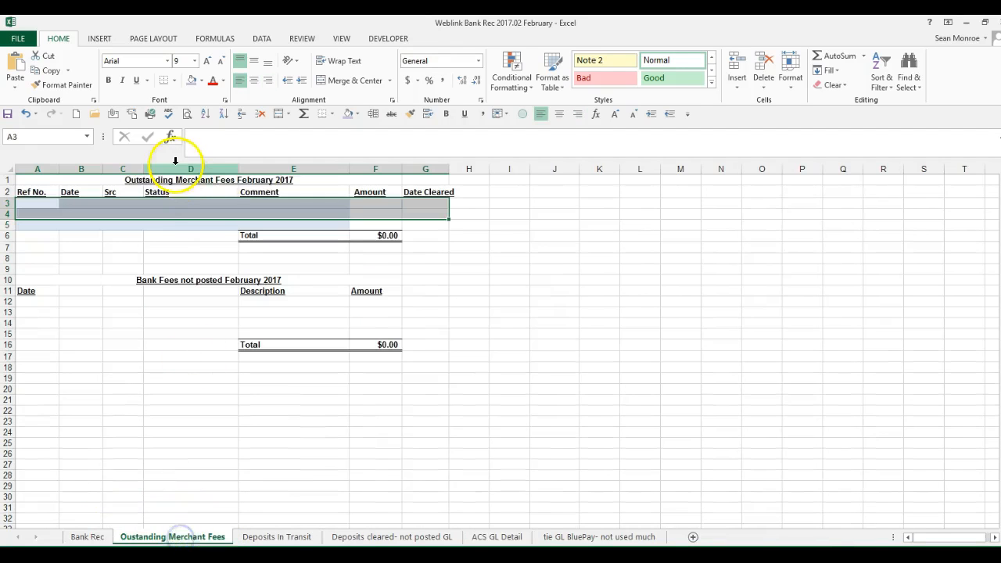
left_click(361, 201)
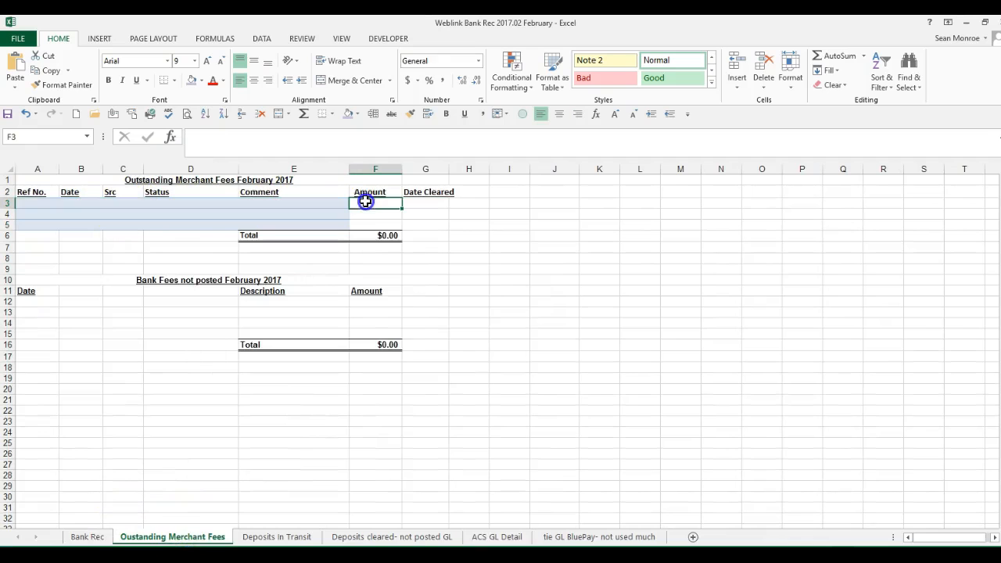
right_click(365, 202)
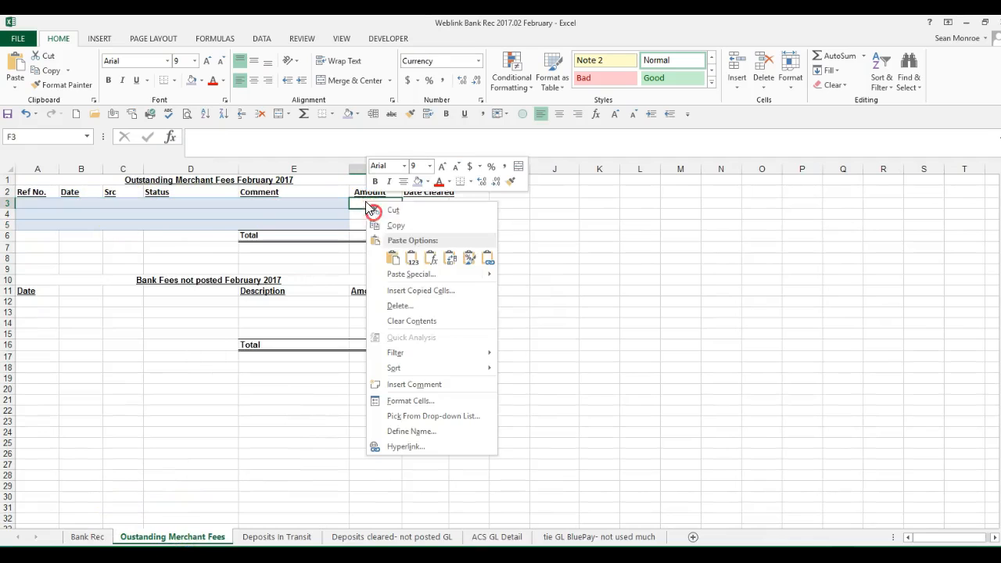
left_click(391, 258)
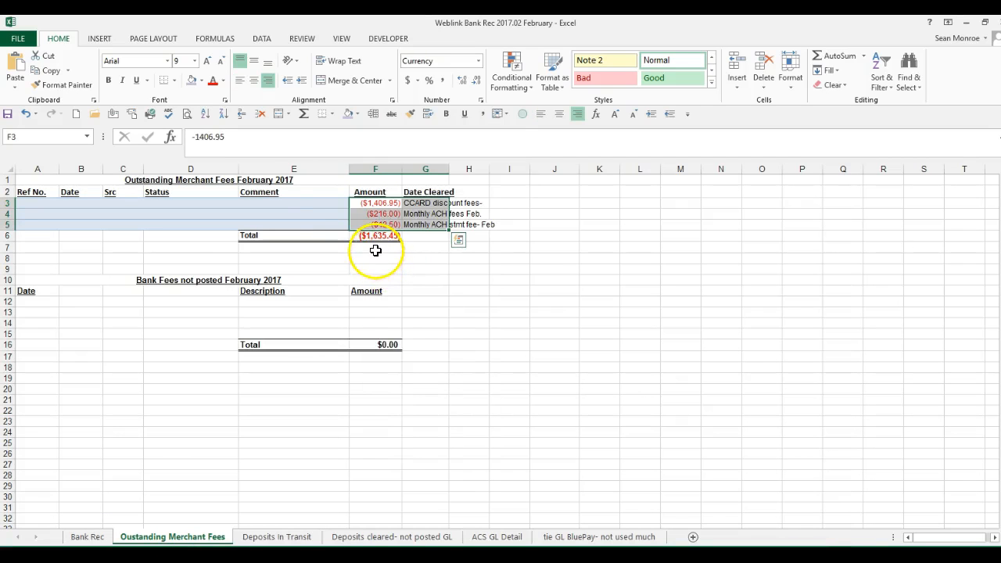
left_click_drag(424, 200, 289, 231)
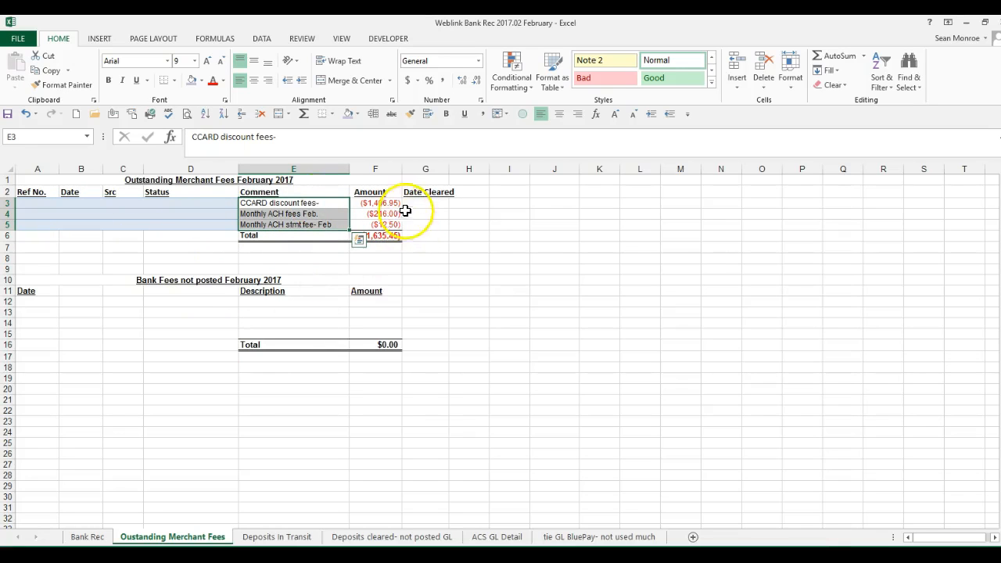
Examine the February balances on the Bank Rec sheet and inspect the Proof formula in F28.
left_click(87, 537)
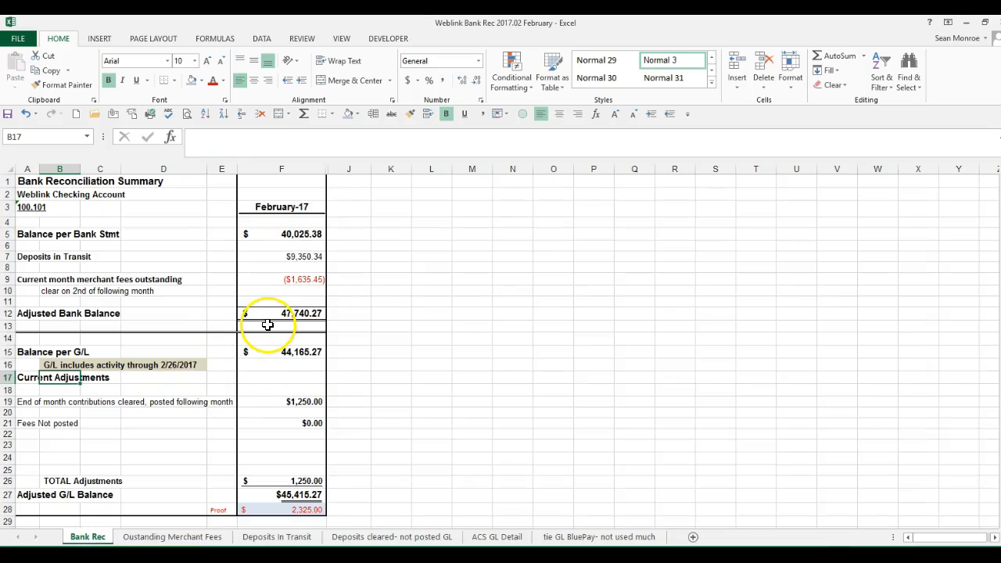
scroll(271, 326, "down", 1)
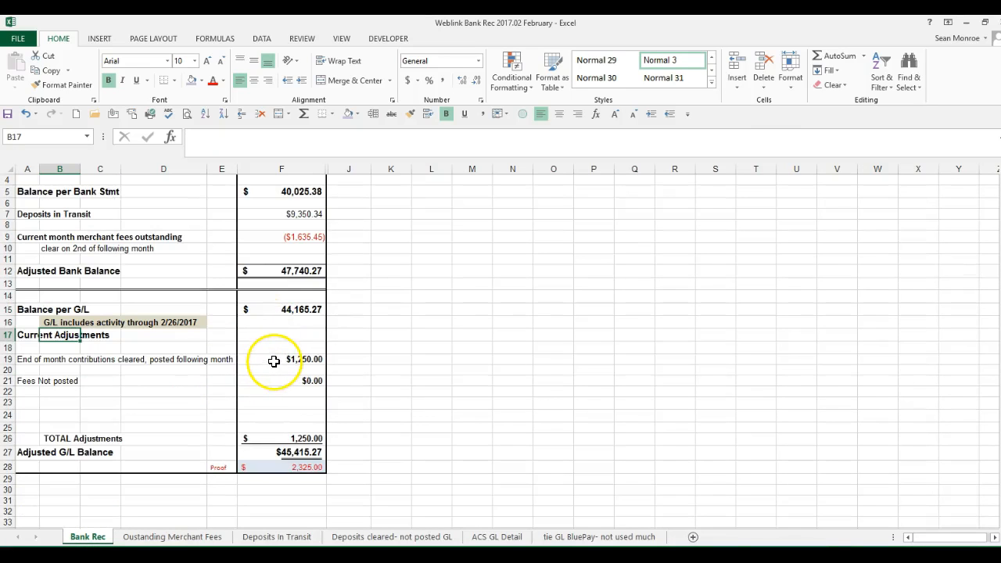
left_click(300, 470)
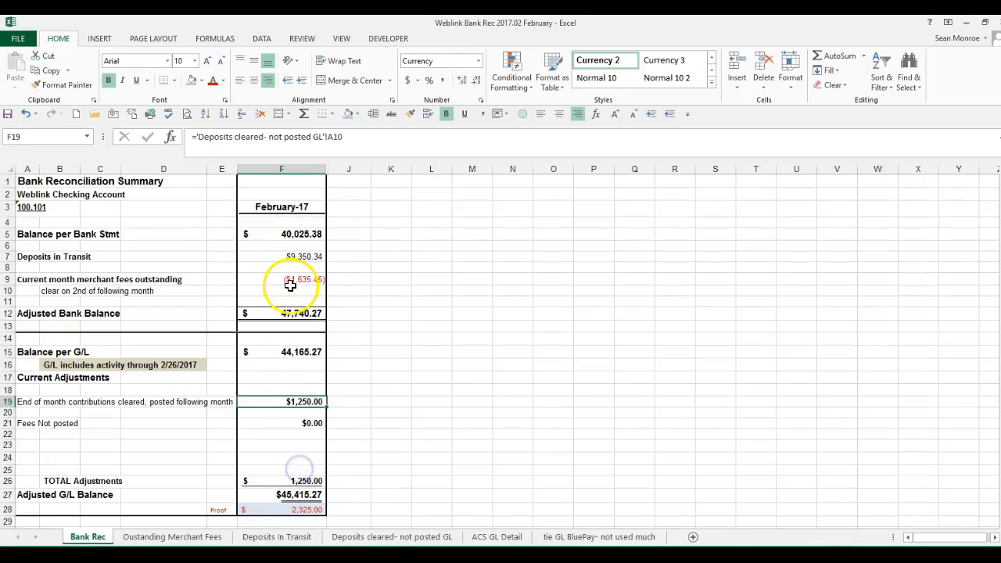
left_click(298, 509)
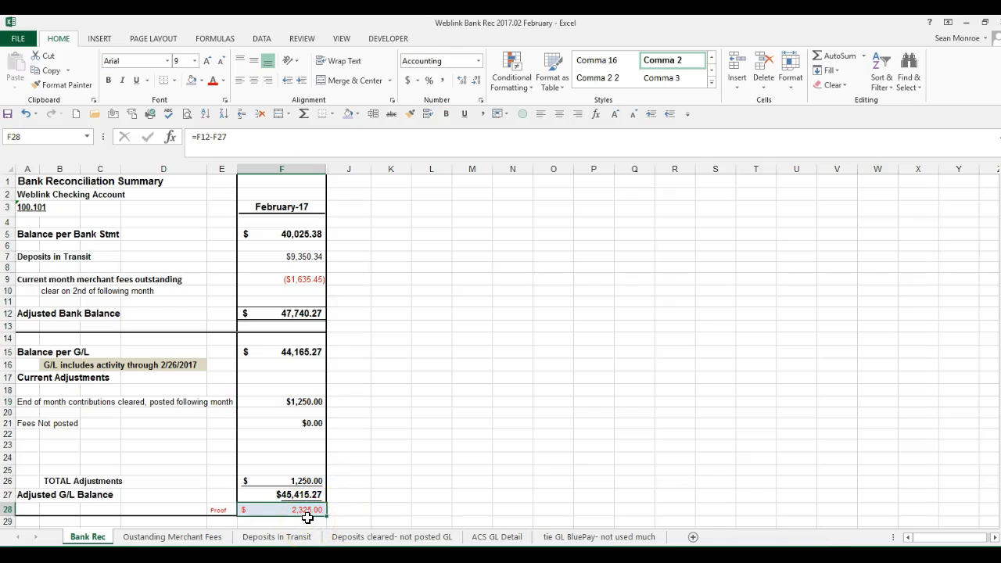
Bring up the 2017.02.28 Weblink F1 Bank Statement PDF and the merchant_transaction_detail workbook in reduced windows for comparison.
left_click(407, 538)
mouse_move(356, 557)
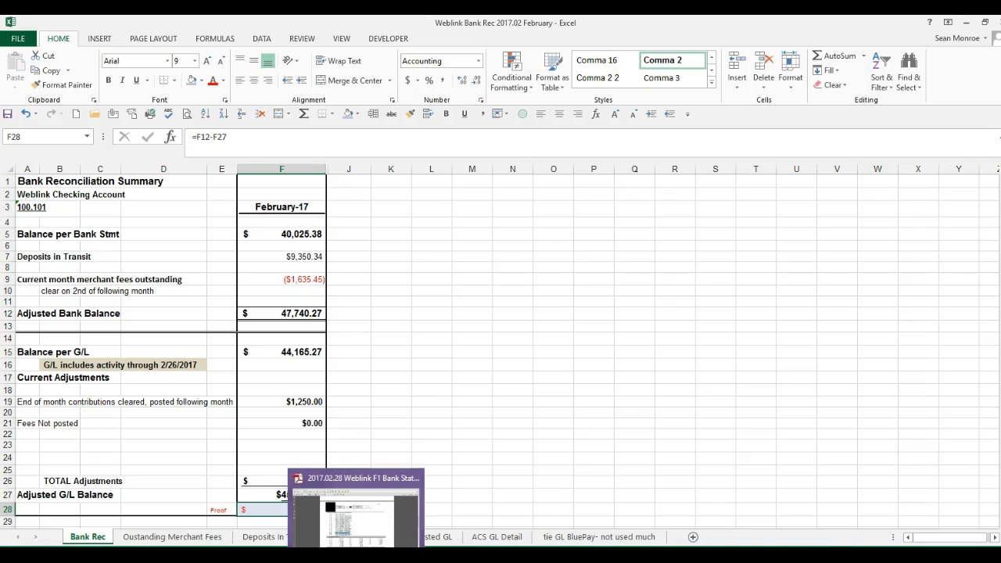
left_click(359, 517)
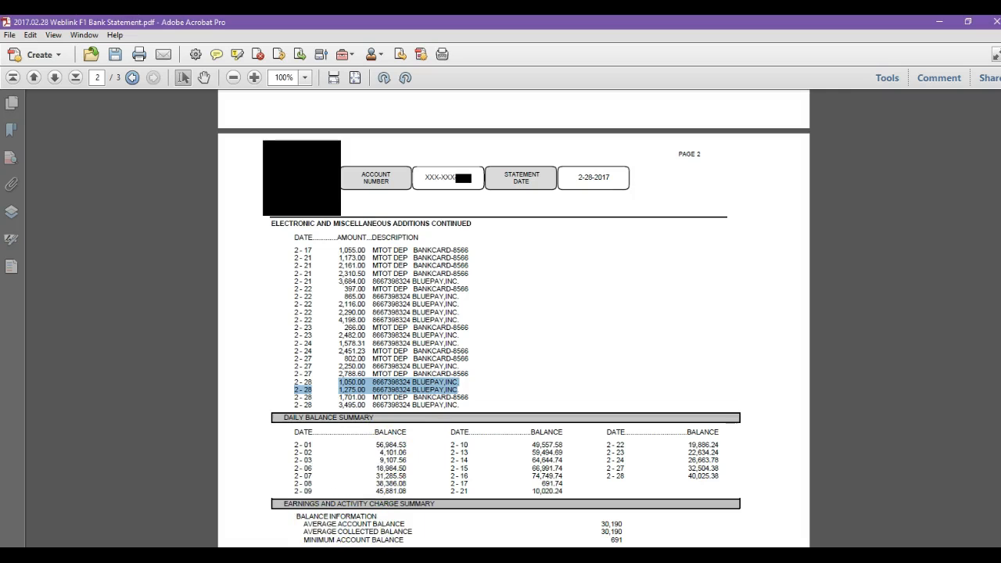
left_click(968, 21)
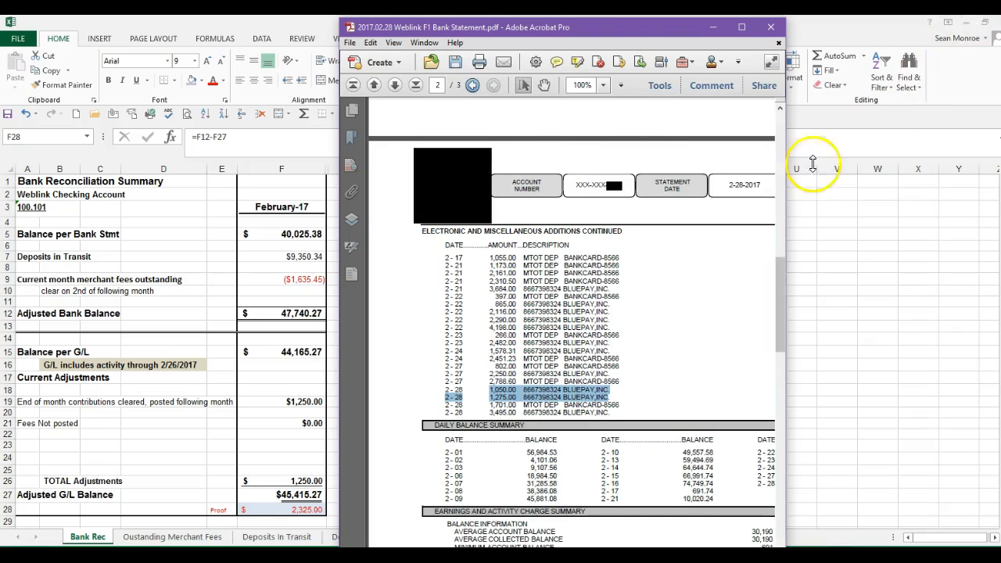
mouse_move(447, 532)
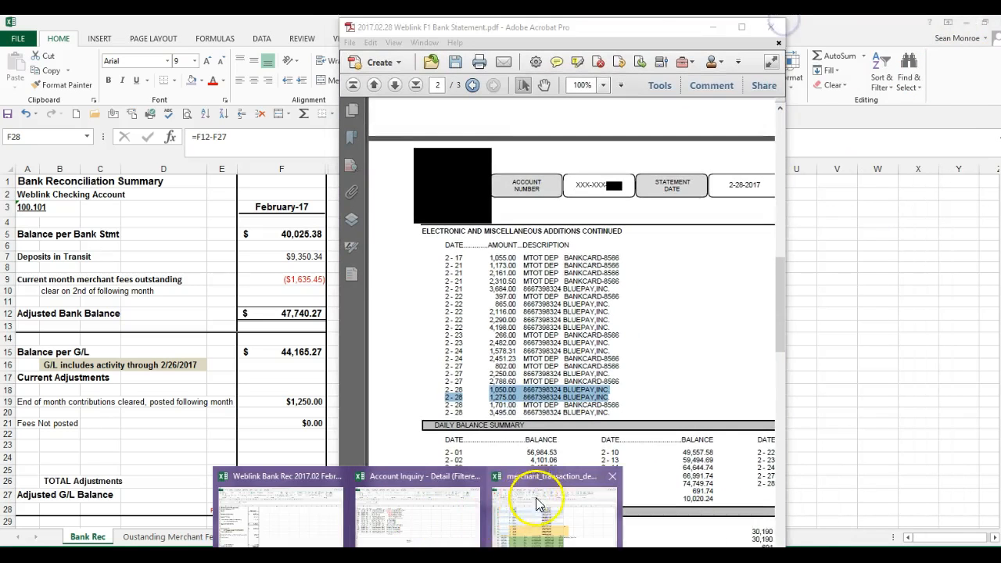
left_click(592, 496)
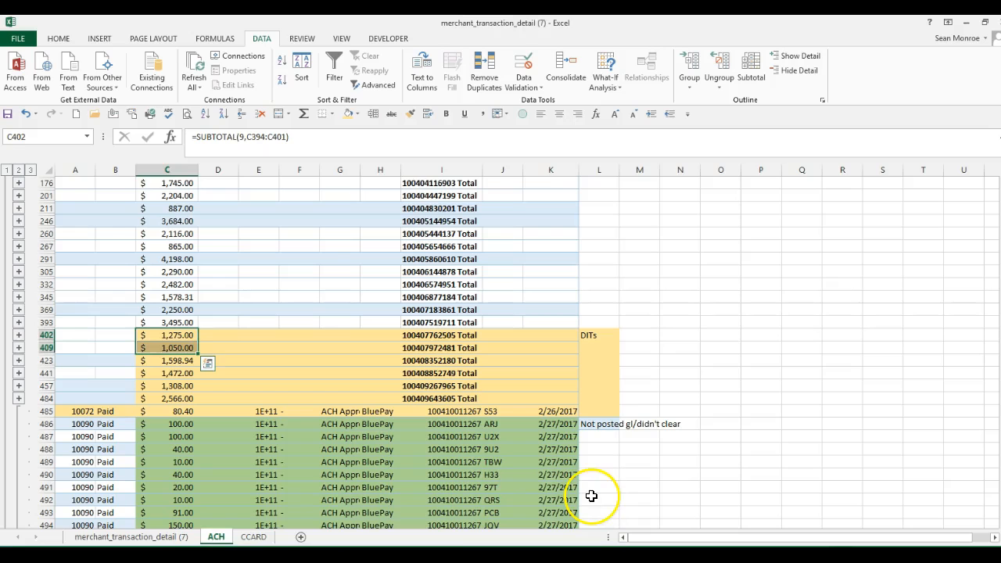
left_click(984, 22)
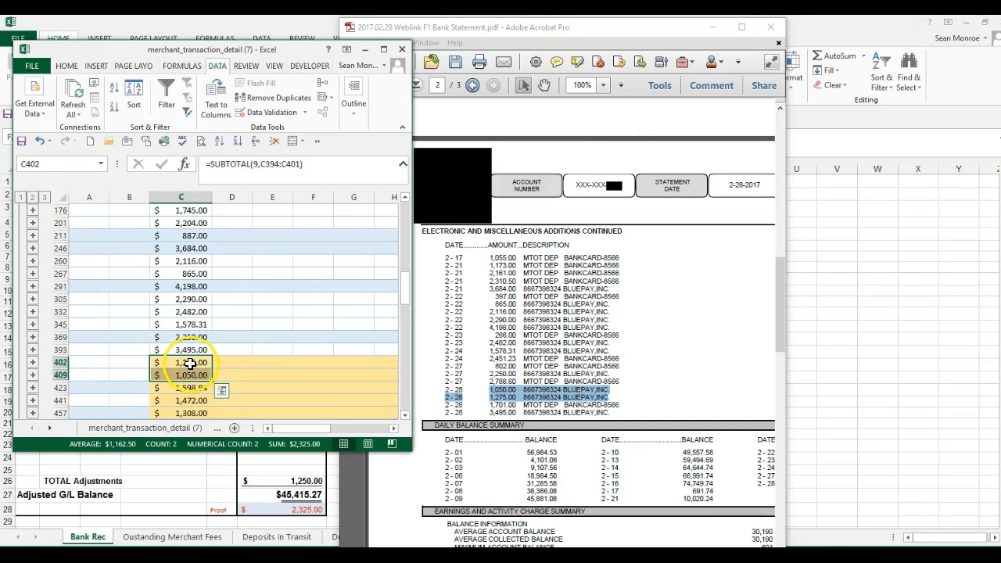
Compare the 1,275.00 and 1,050.00 ACH totals marked as DITs with the 2-28 BluePay deposits on the bank statement.
left_click_drag(190, 363, 190, 369)
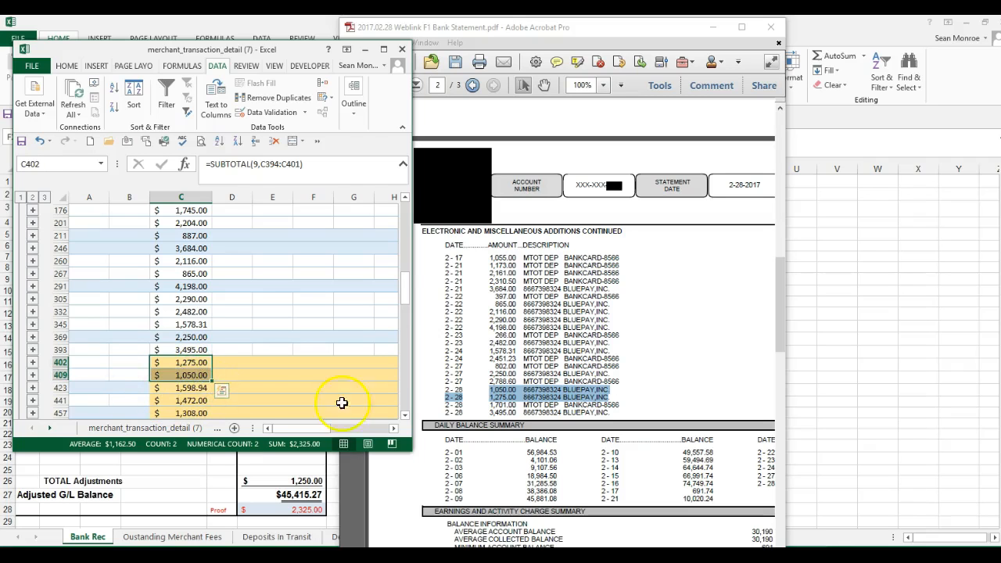
left_click(404, 415)
left_click(404, 415)
left_click(404, 416)
left_click(404, 416)
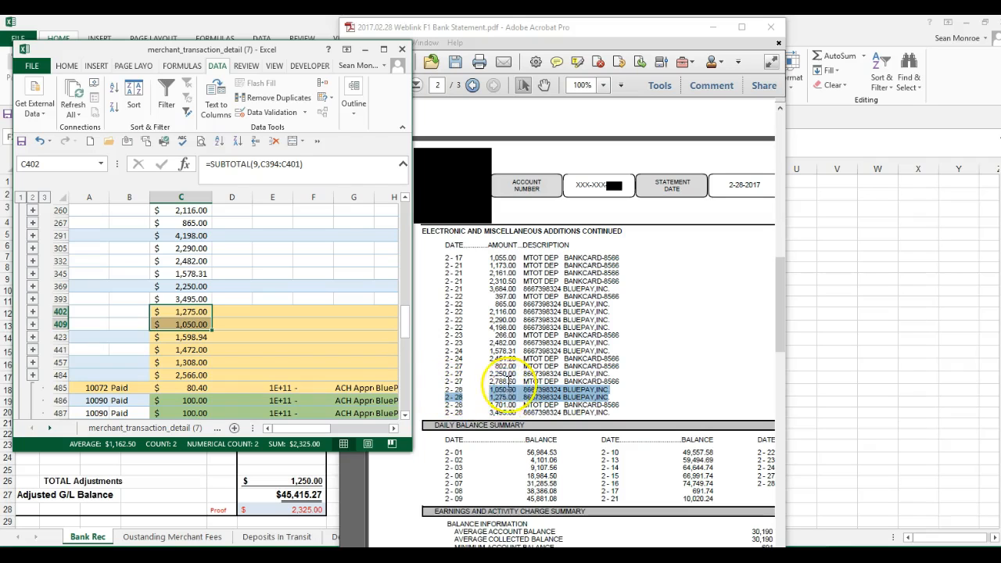
left_click_drag(190, 313, 372, 328)
left_click(380, 312)
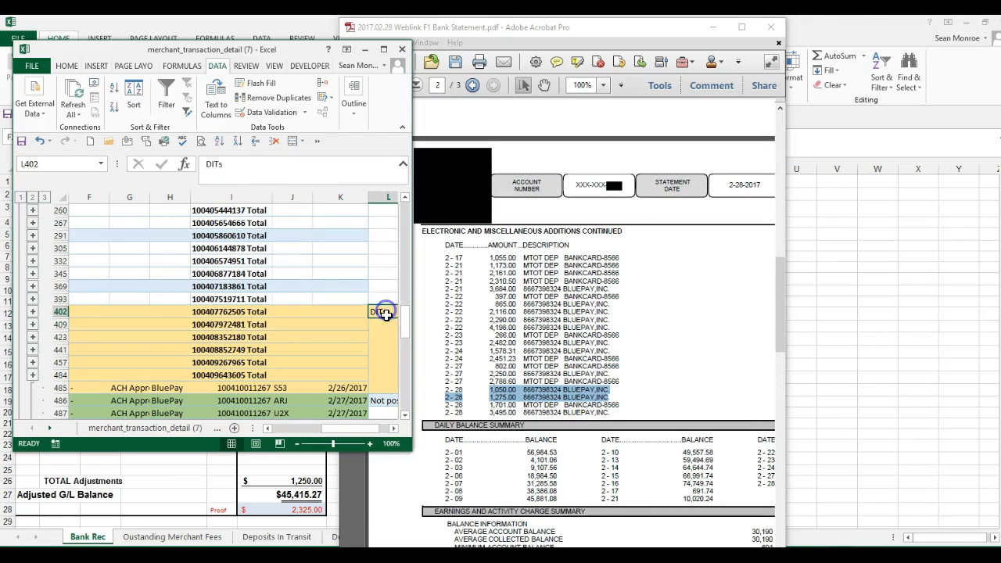
Delete the 1,275.00 and 1,050.00 deposits in rows 3 and 4 of the Deposits In Transit sheet and check the total formula.
left_click(298, 538)
left_click_drag(62, 213, 181, 221)
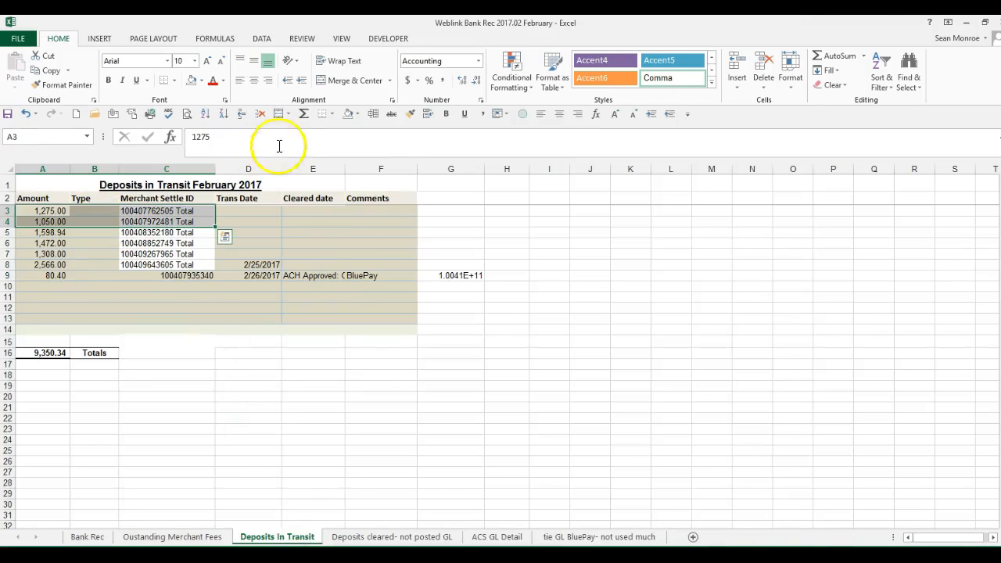
left_click(261, 114)
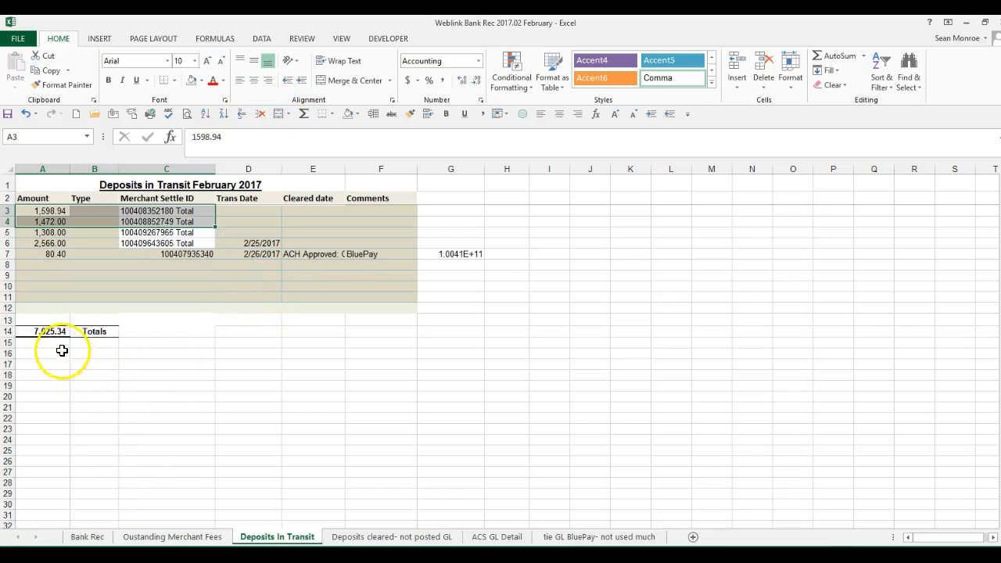
left_click(49, 331)
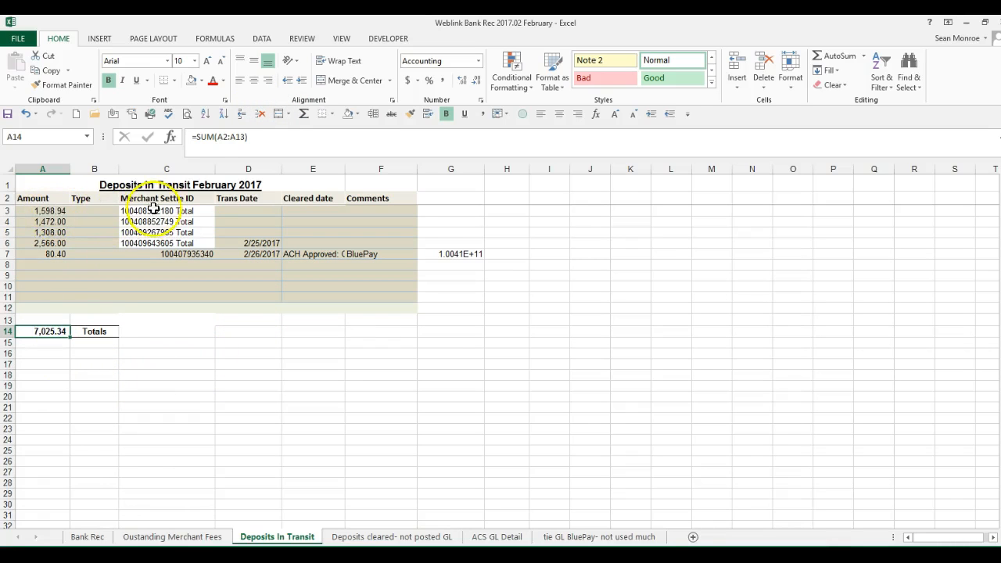
Enter ACH as the type for the remaining deposits in B3:B7.
left_click(103, 211)
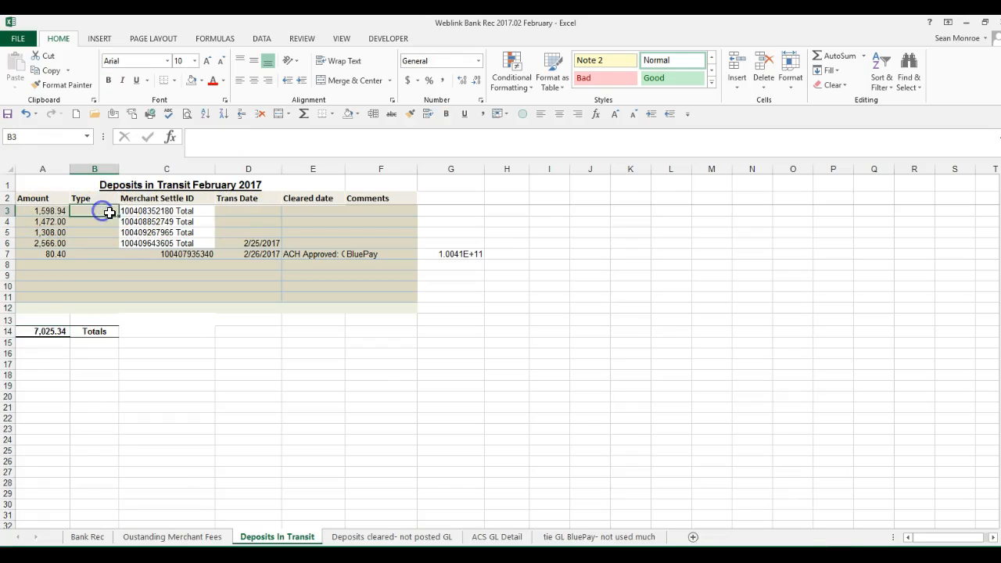
type("ACH")
key("Return")
key("Up")
left_click_drag(114, 212, 115, 213)
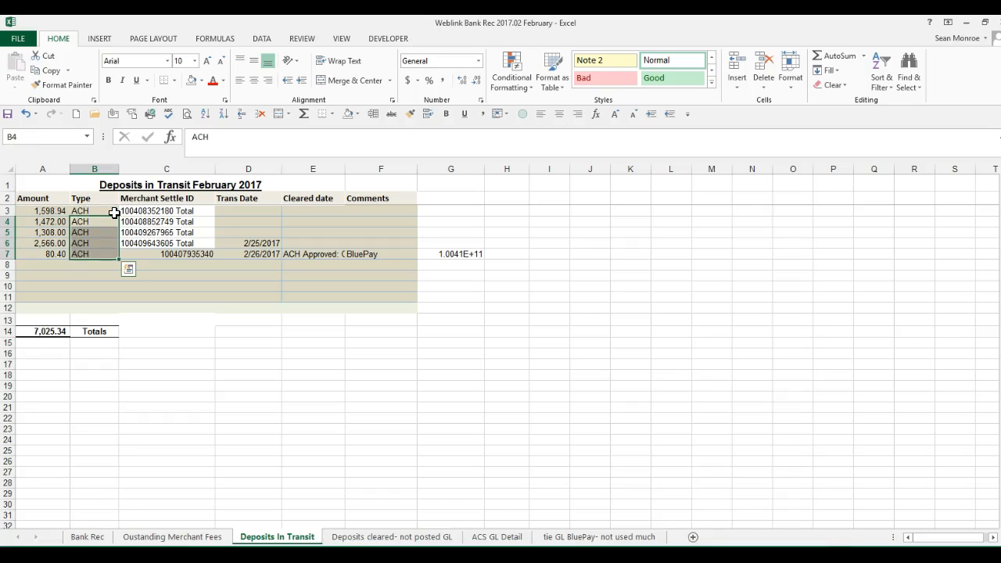
Recheck the Proof amount on the Bank Rec sheet against the adjusted bank and G/L balances.
left_click(78, 527)
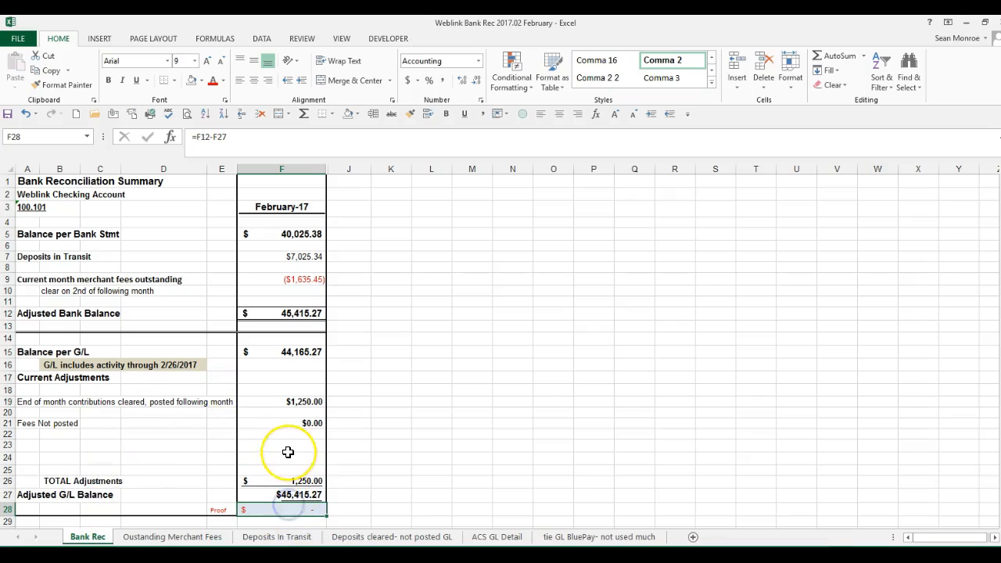
scroll(288, 453, "down", 1)
scroll(288, 452, "up", 1)
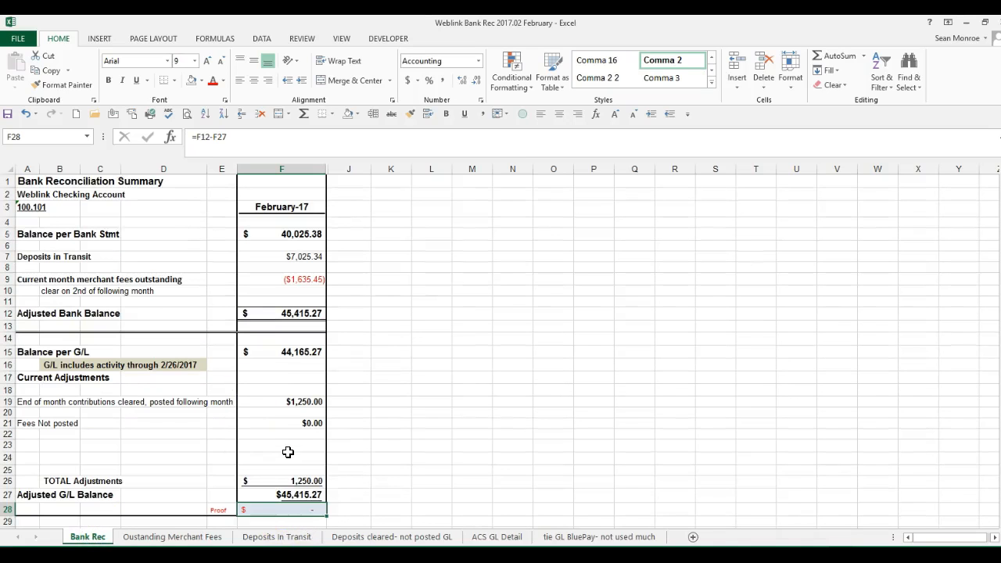
Review the online transactions on the ACS GL Detail sheet, including the 2/12/17 bank card entry in row 13, and return to Bank Rec.
left_click(550, 538)
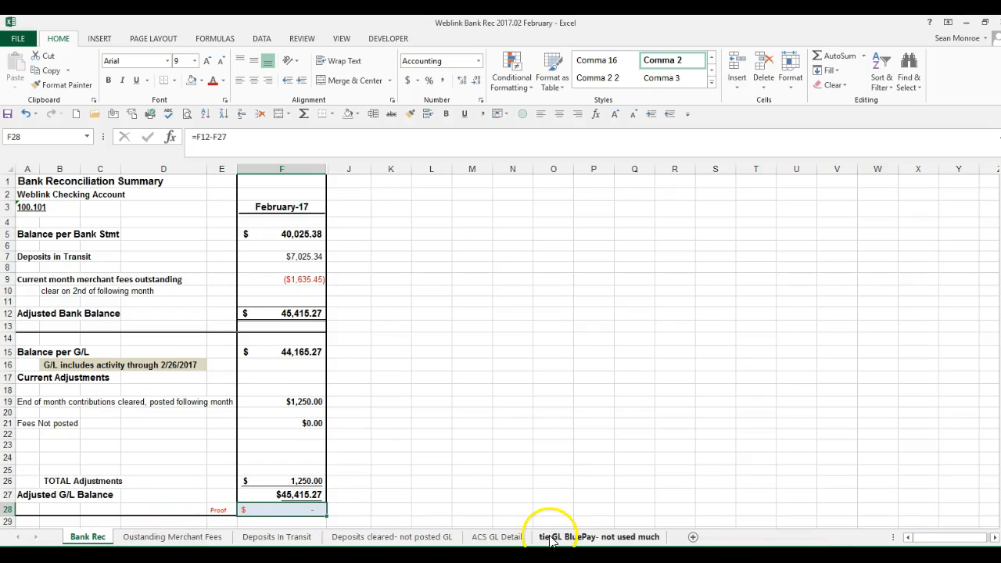
left_click(477, 539)
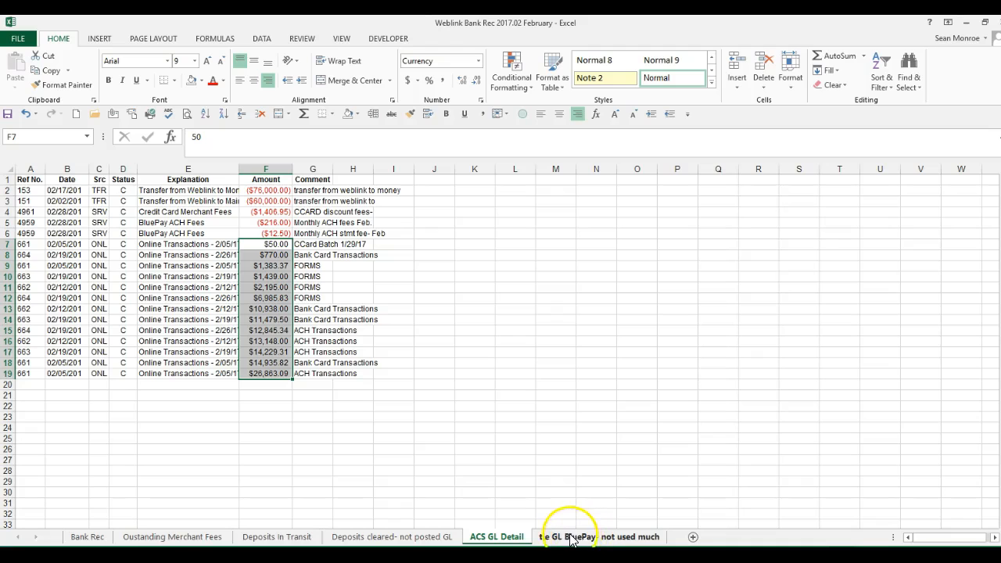
left_click(217, 267)
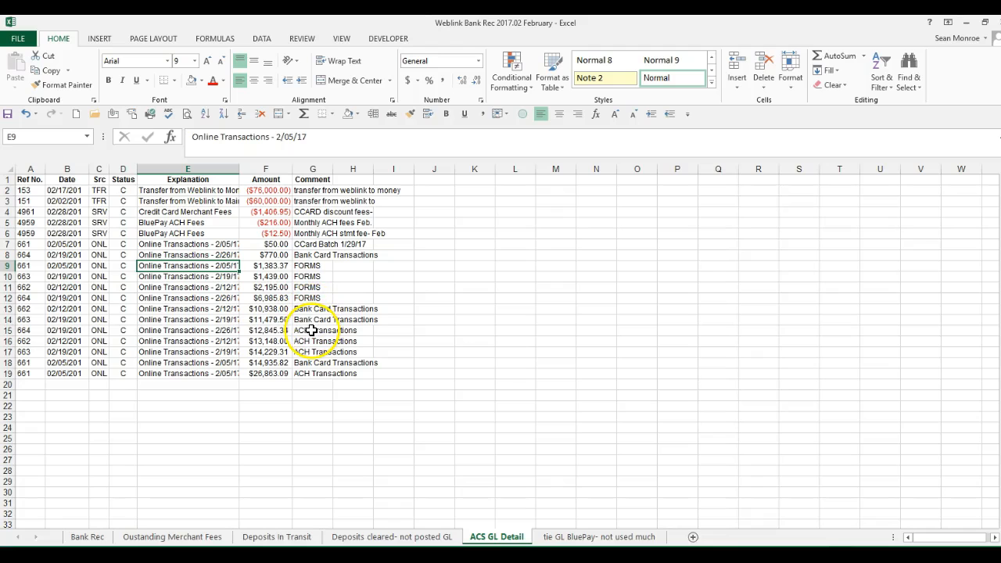
left_click(273, 308)
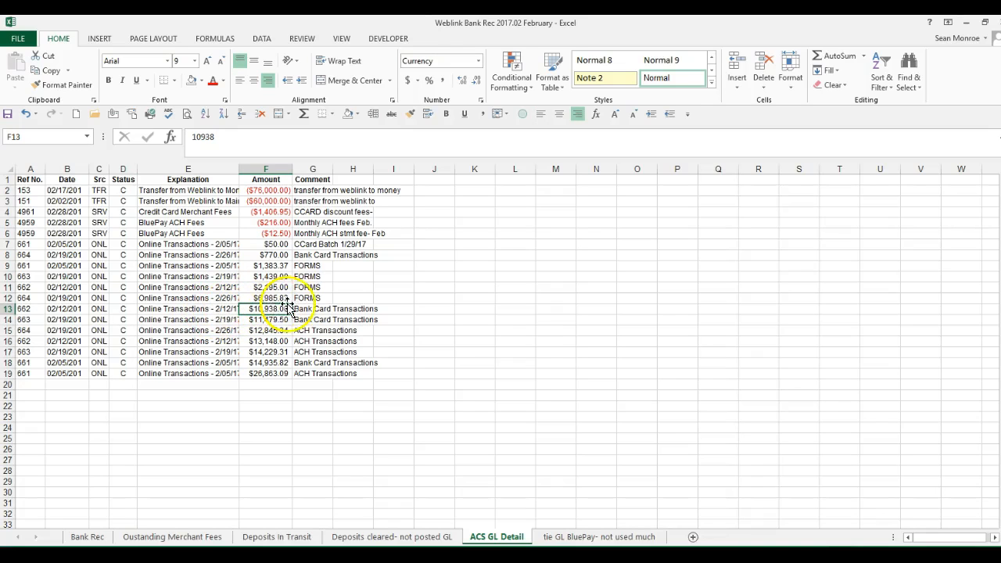
left_click_drag(313, 309, 200, 311)
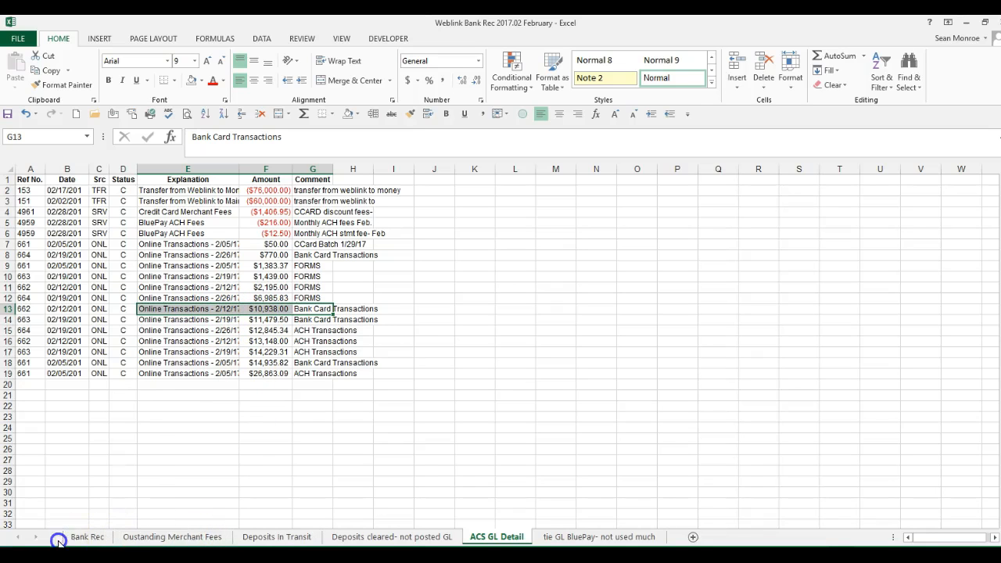
left_click(86, 537)
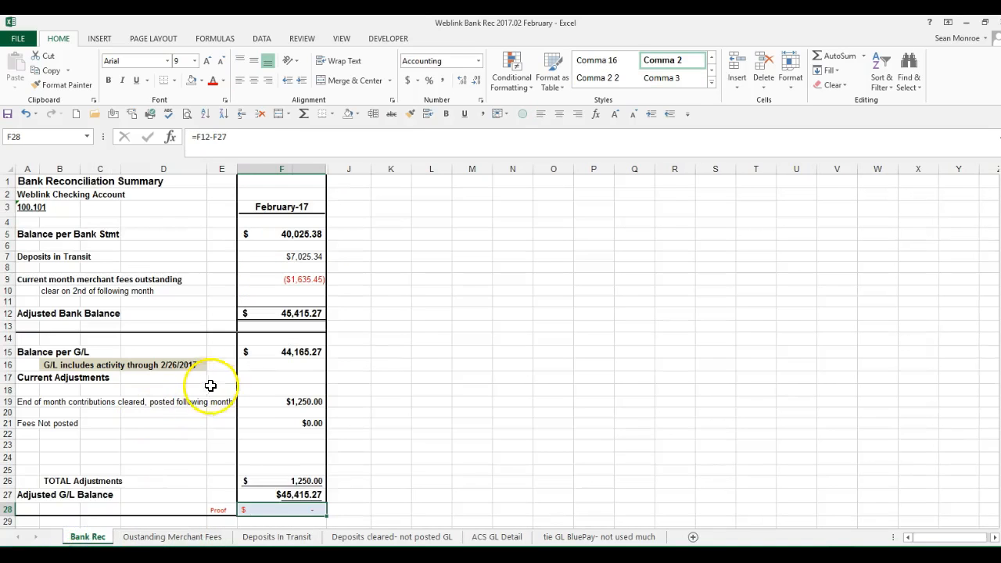